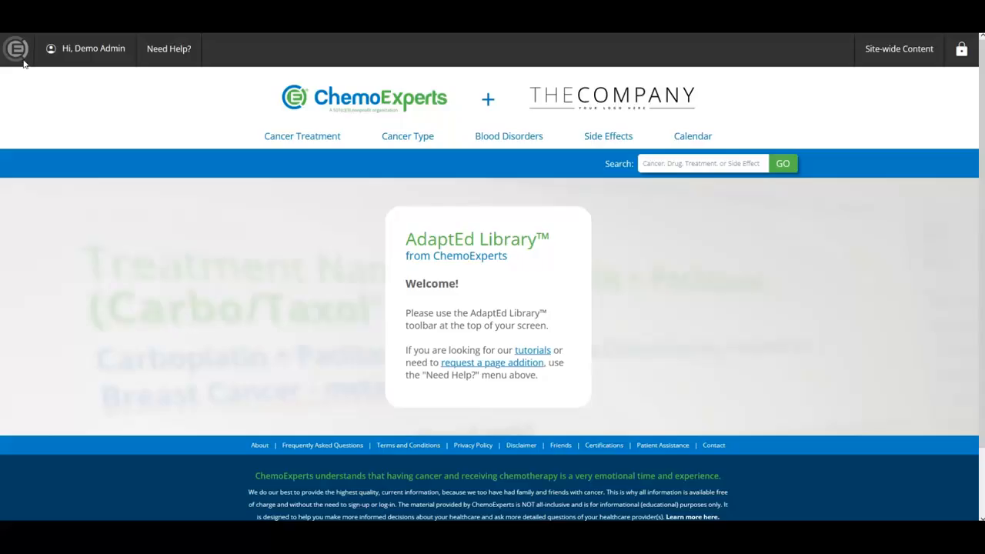
click(77, 48)
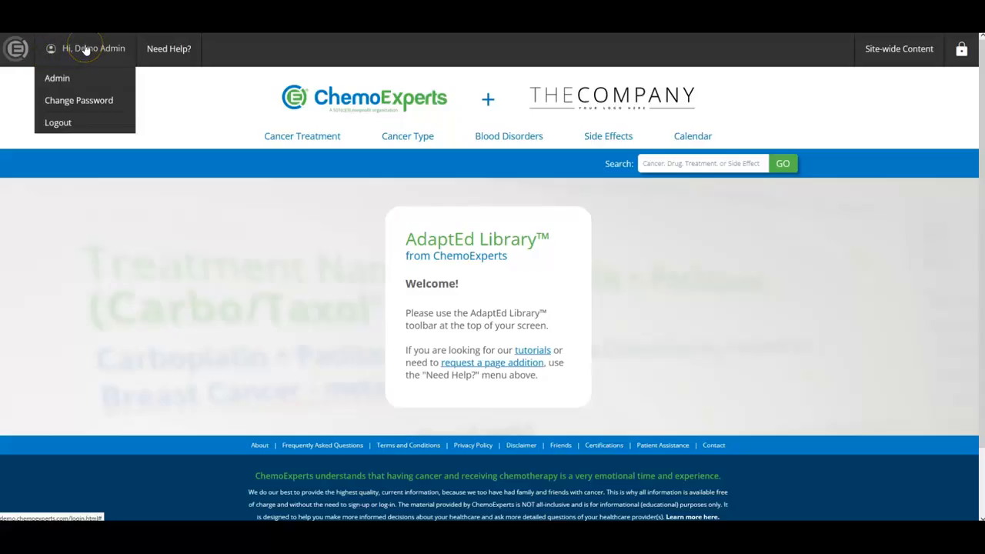
click(87, 80)
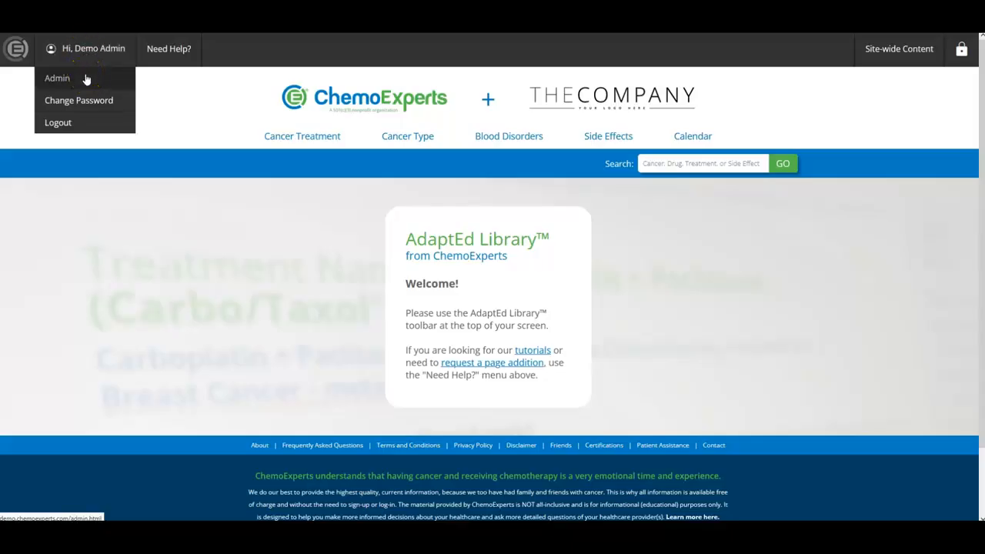
click(109, 100)
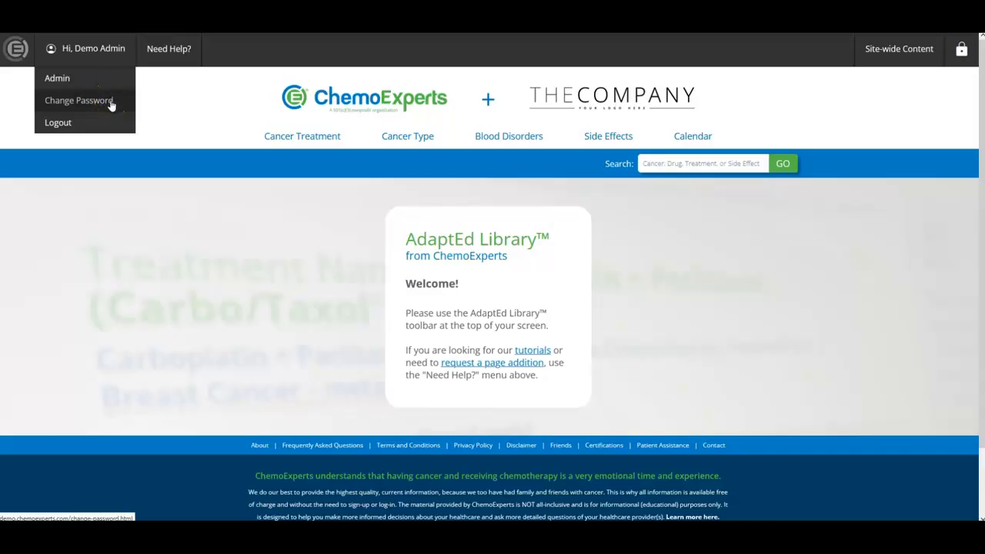
click(101, 118)
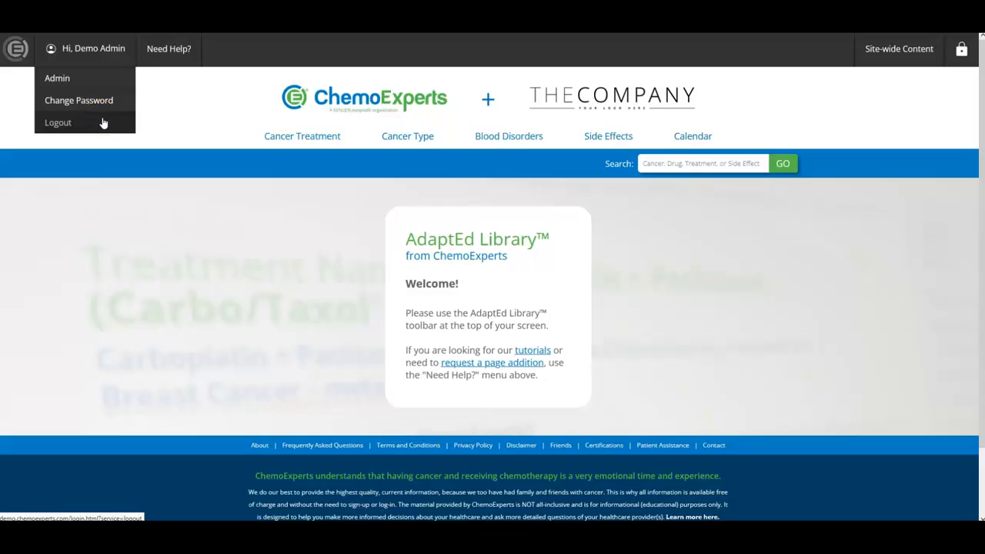
click(170, 51)
click(174, 79)
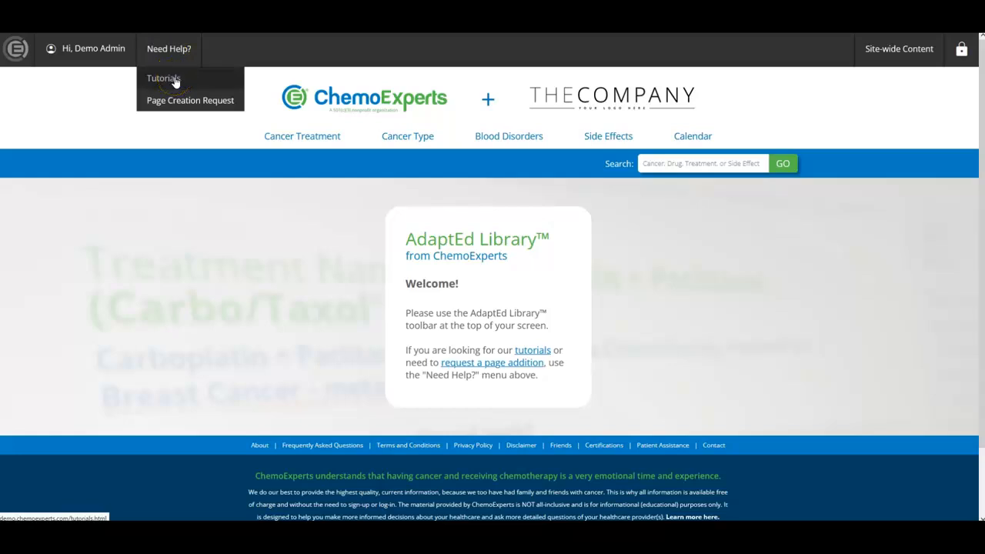
click(177, 103)
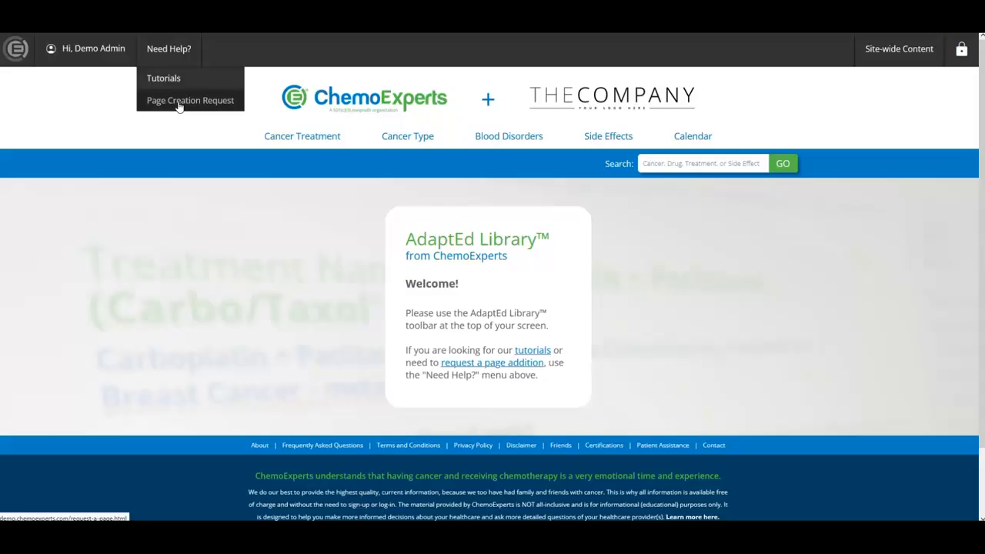
click(179, 103)
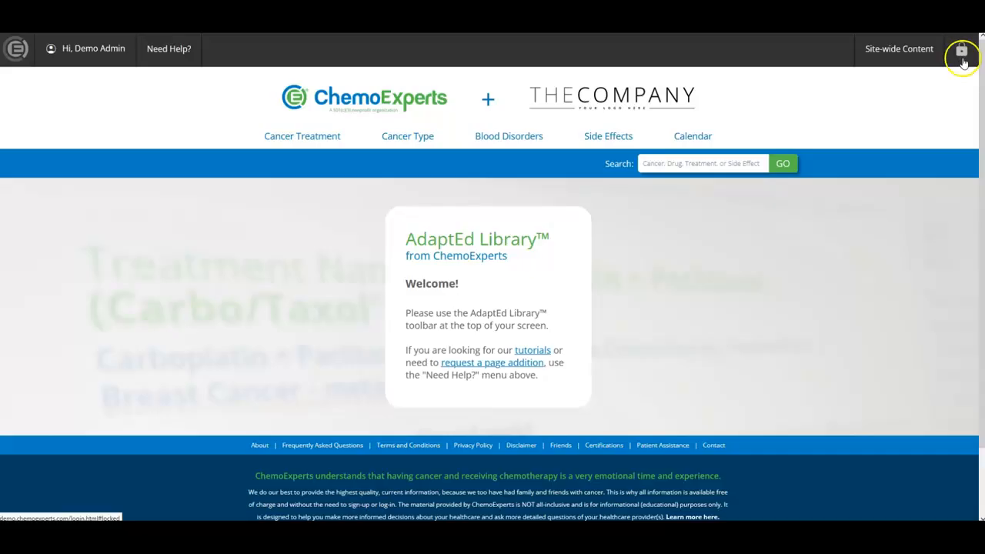
- Open the 7 + 3 (Cytarabine + Daunorubicin) page from the Cancer Treatment list and put it into edit mode
click(320, 138)
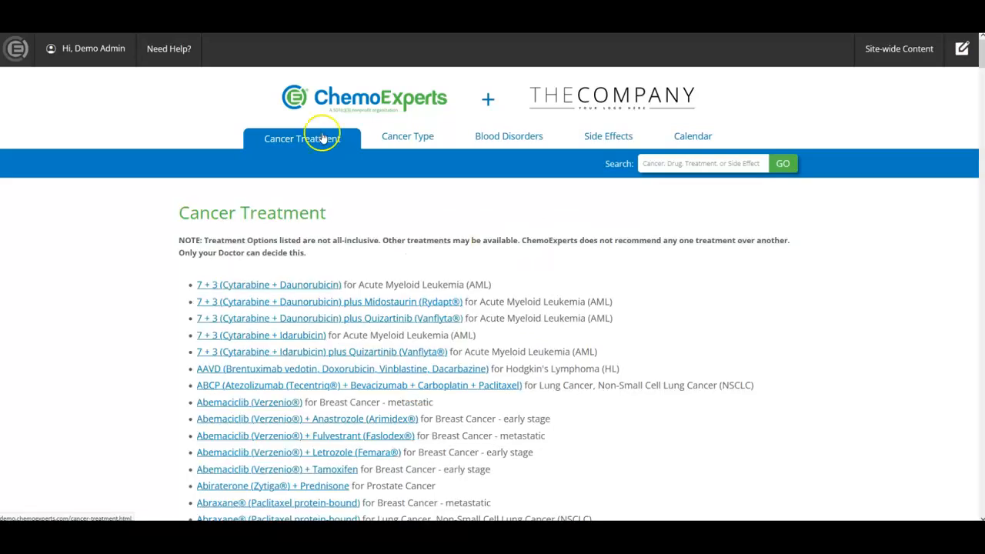
click(964, 53)
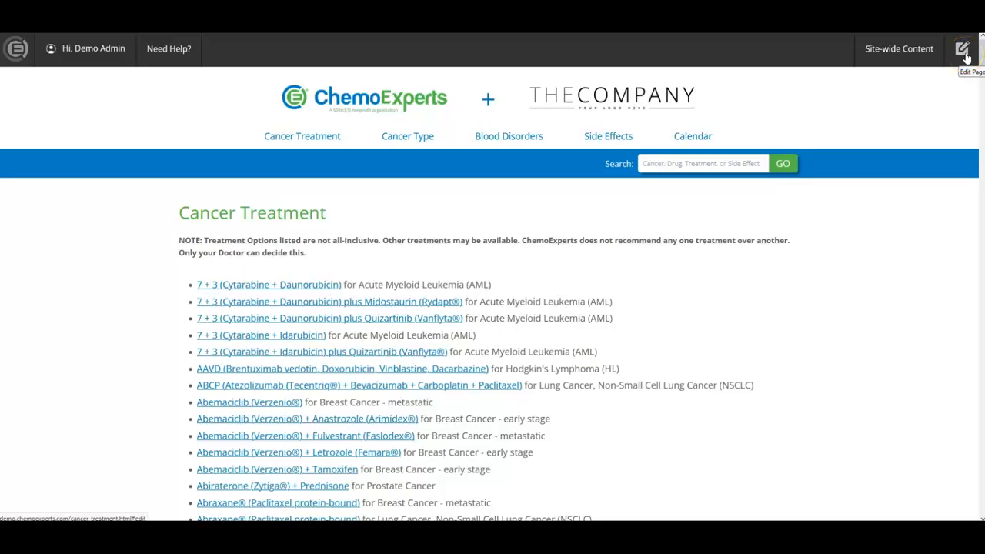
click(247, 286)
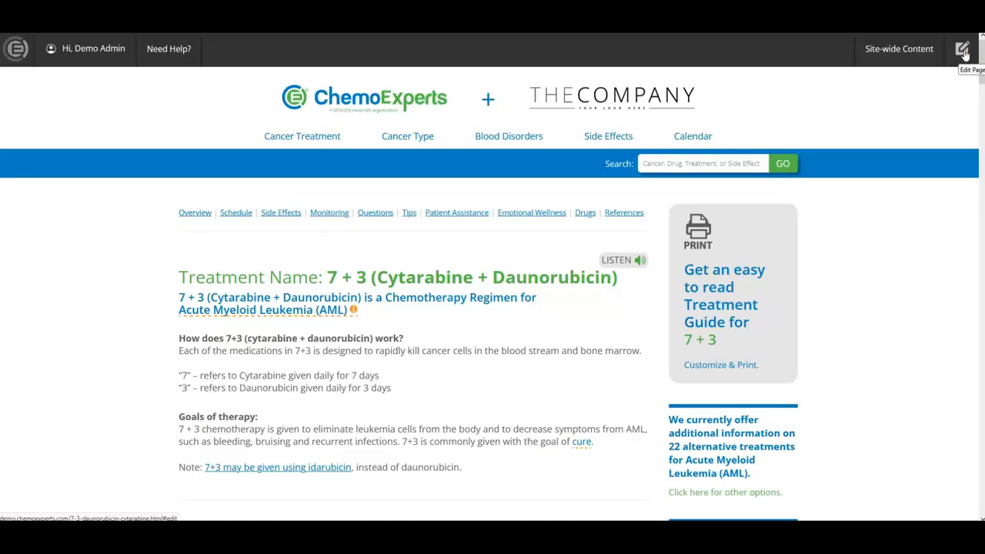
click(962, 49)
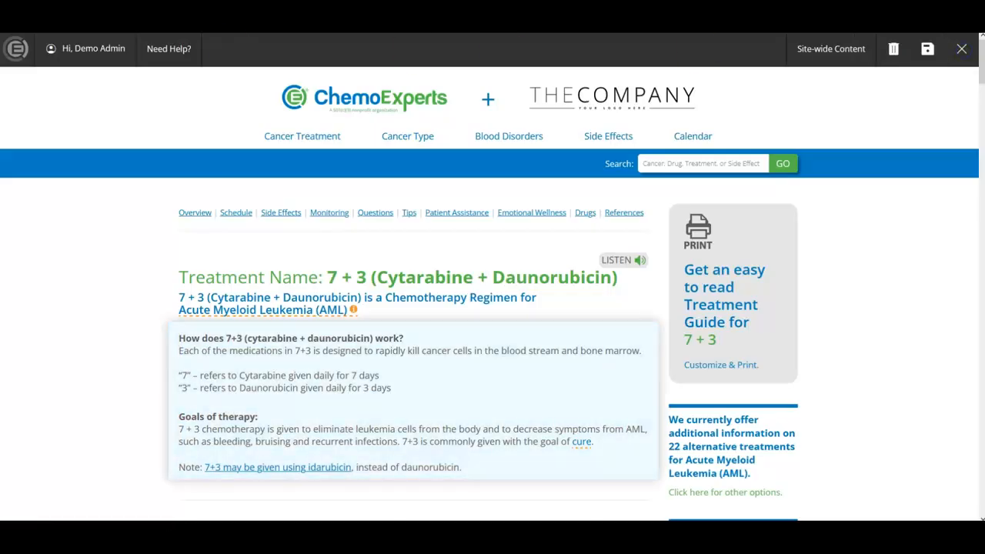
- Examine the editable content blocks of the 7 + 3 page, from the overview through Schedule to Side Effects
click(906, 171)
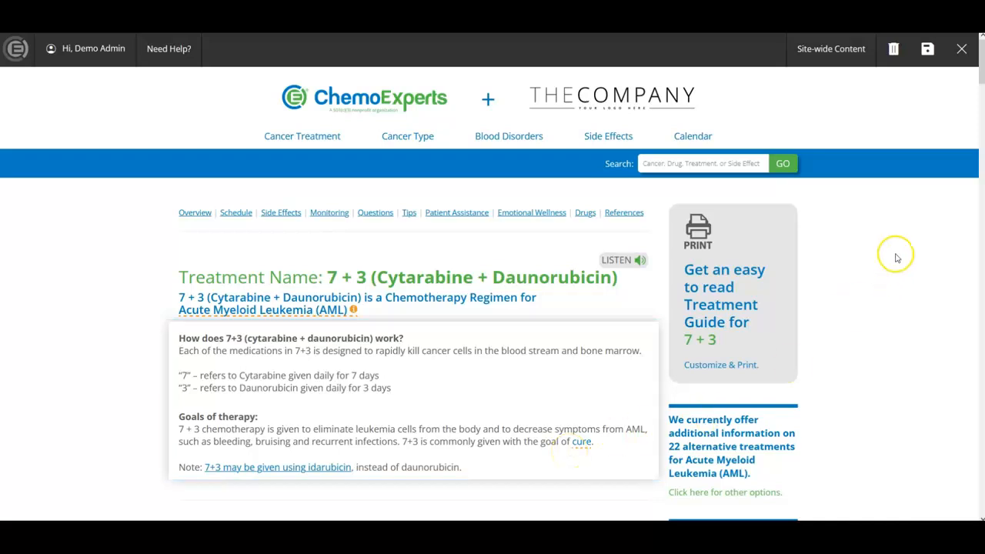
click(927, 51)
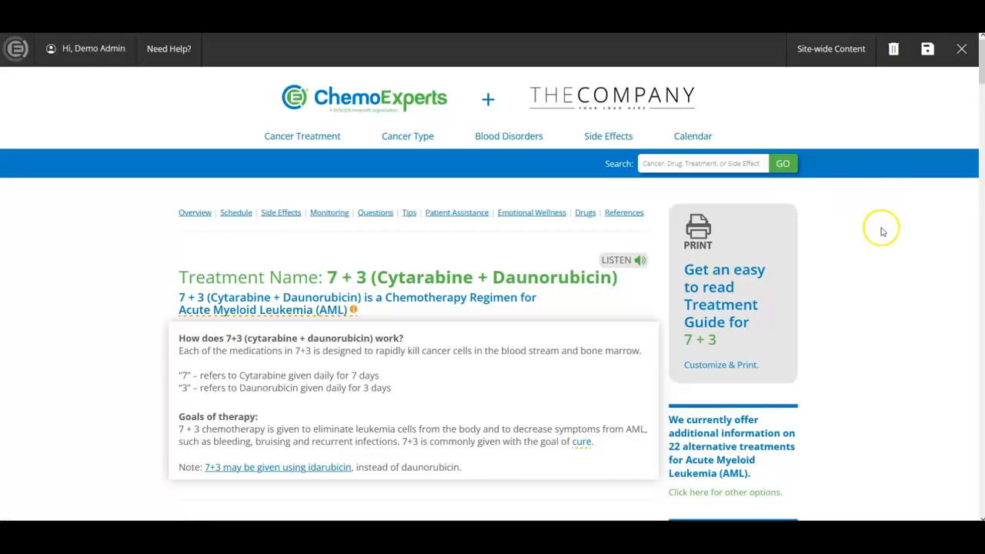
scroll(810, 241, down, 2)
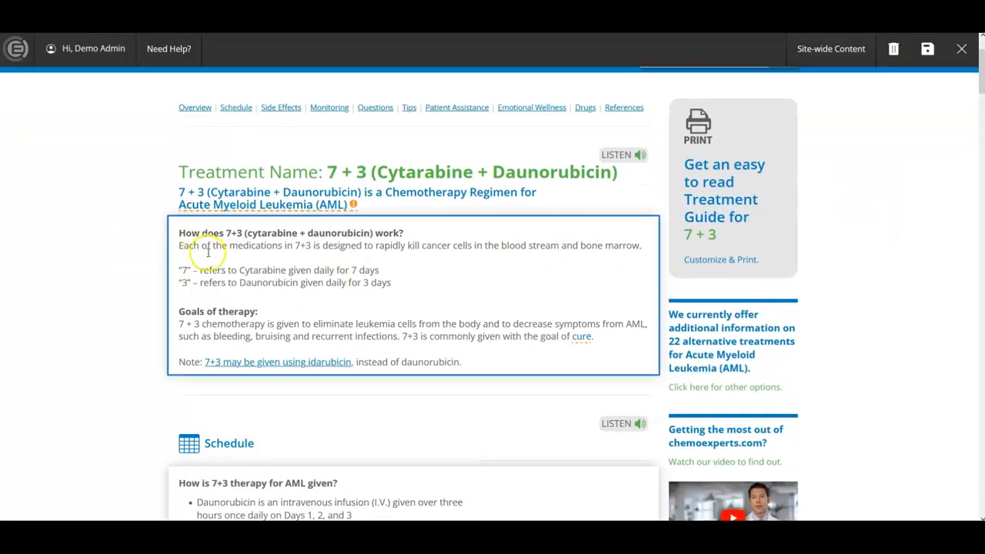
scroll(233, 265, down, 3)
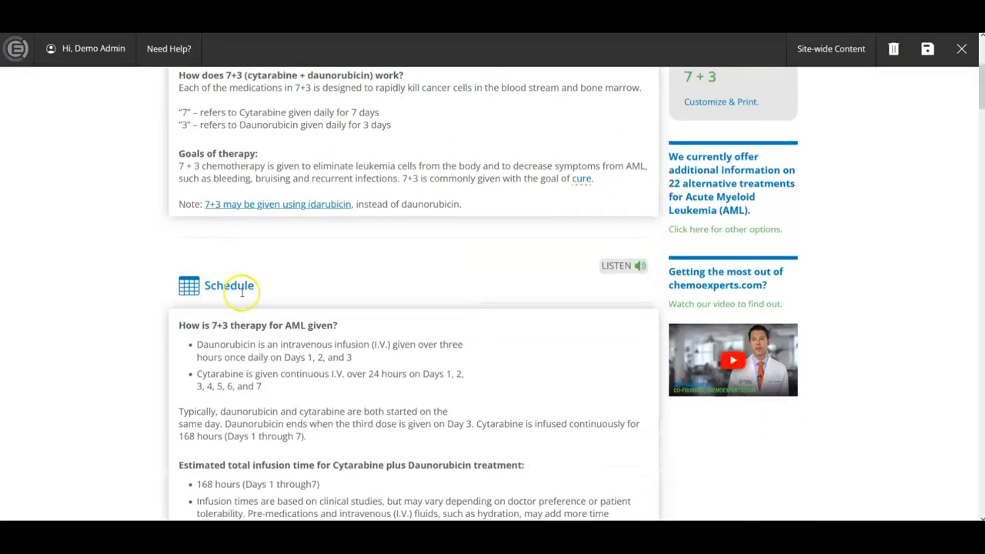
click(262, 368)
scroll(461, 369, down, 4)
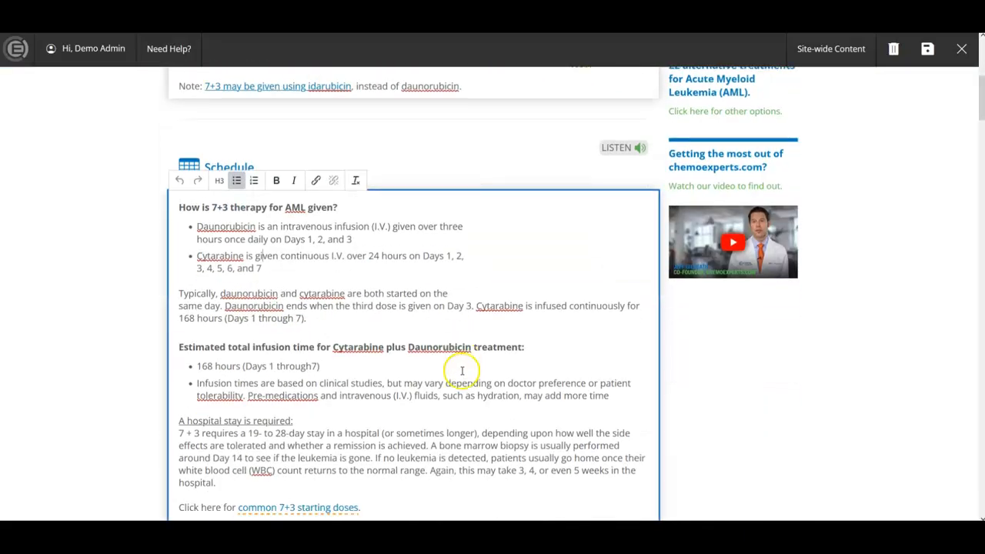
scroll(461, 365, down, 8)
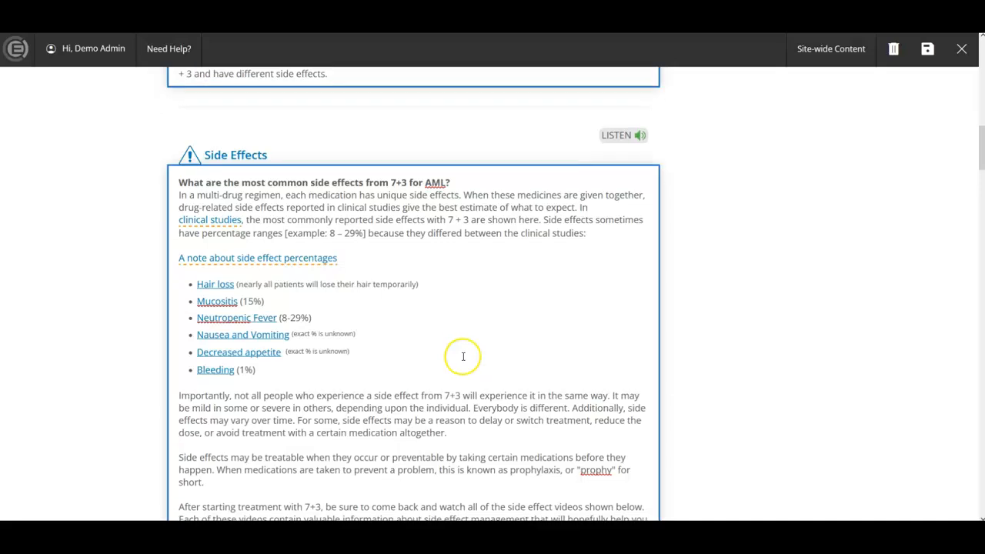
scroll(454, 323, down, 4)
scroll(451, 303, up, 12)
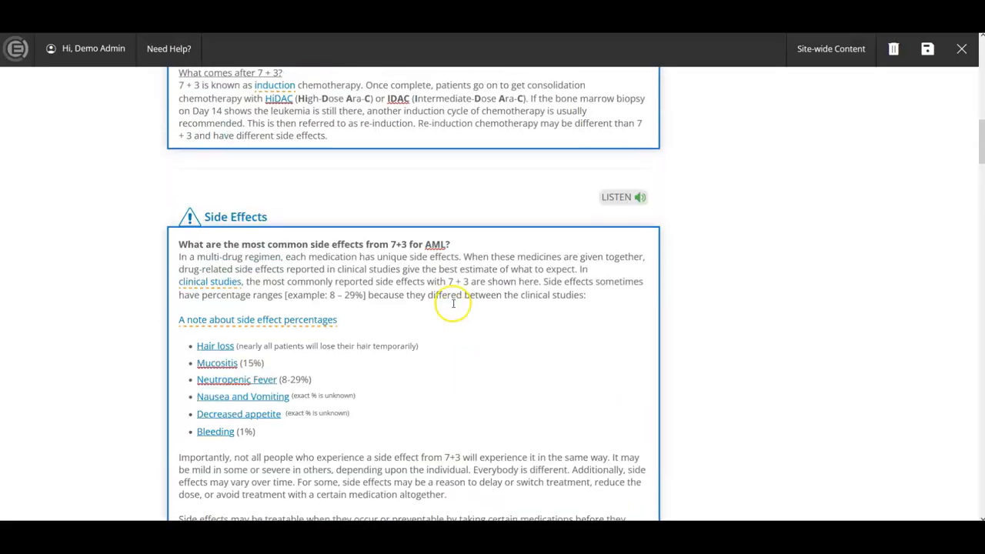
scroll(431, 314, up, 3)
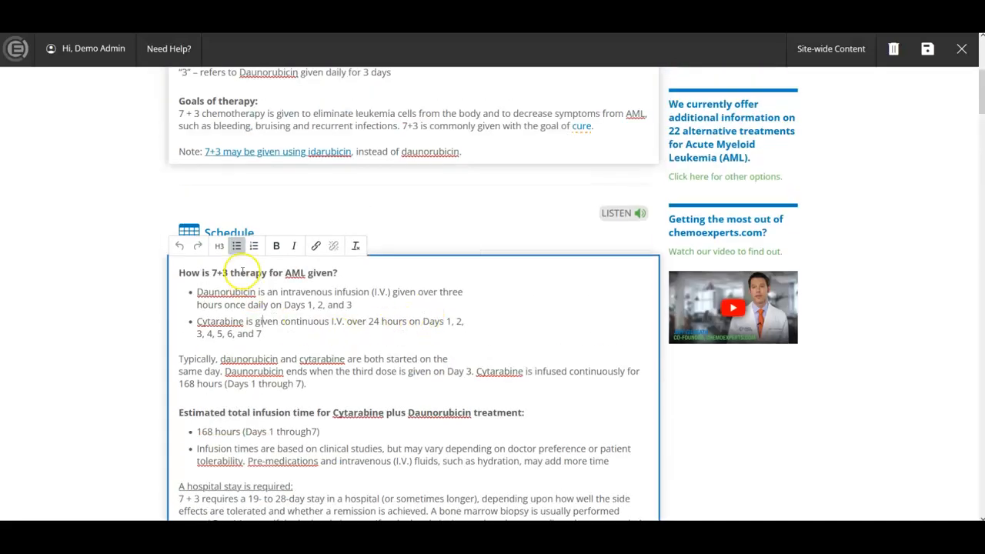
click(425, 215)
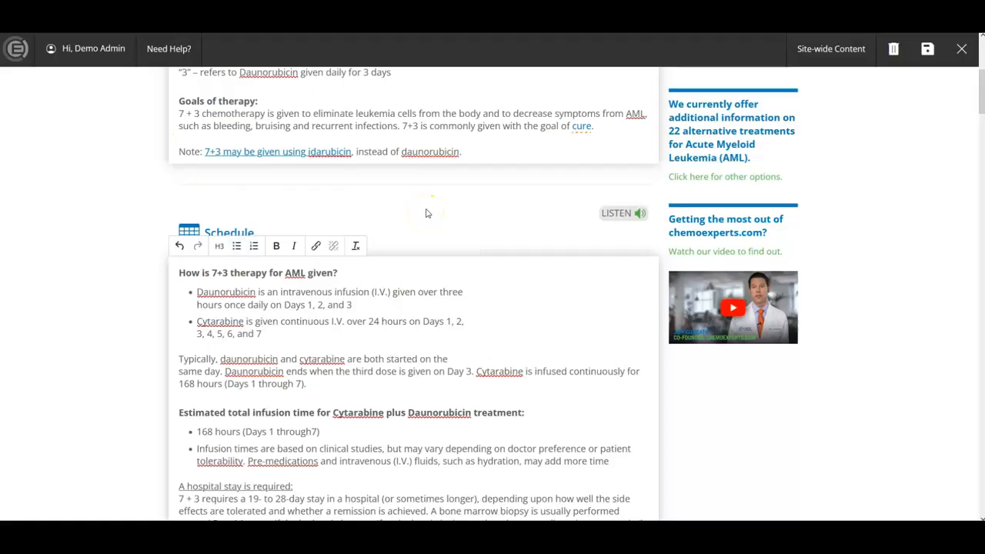
scroll(426, 216, up, 3)
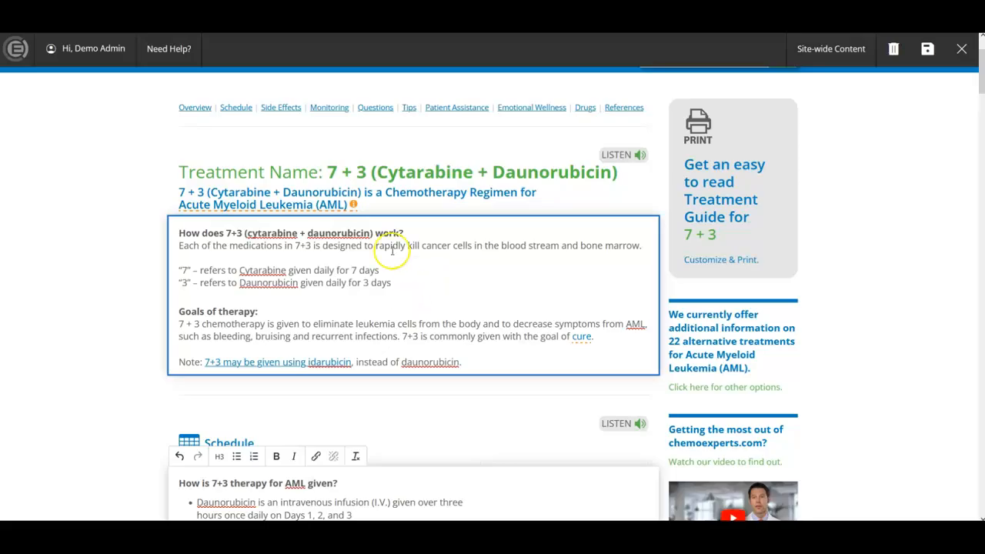
click(418, 233)
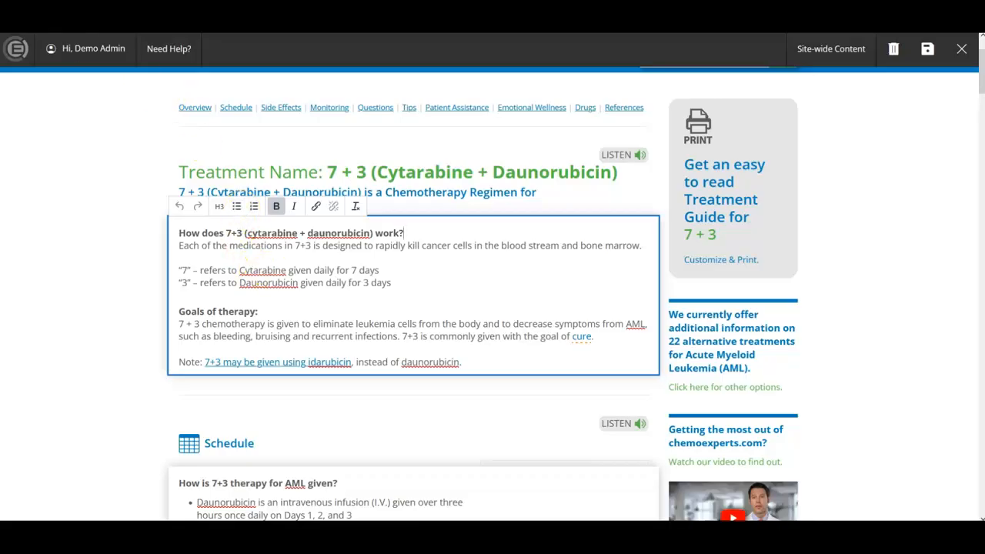
click(277, 208)
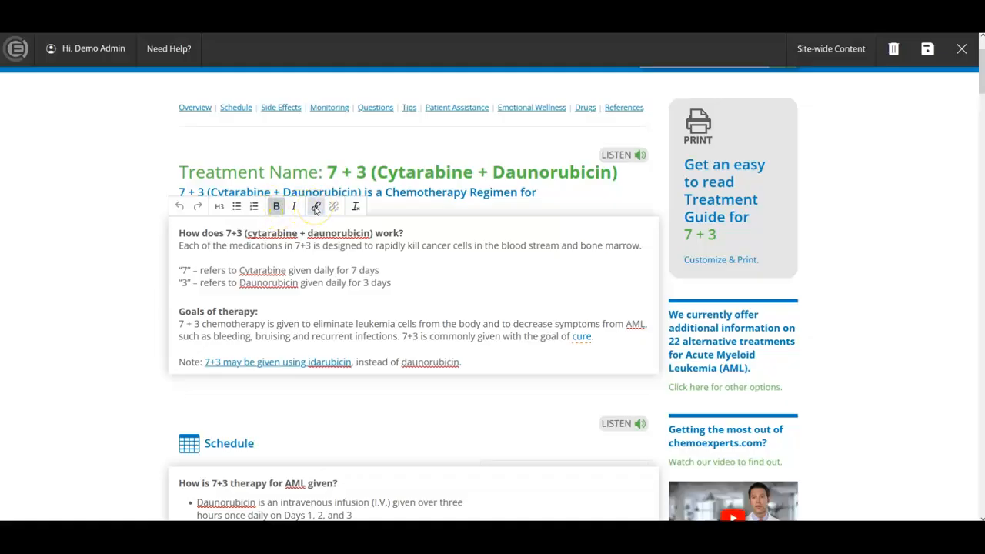
click(221, 207)
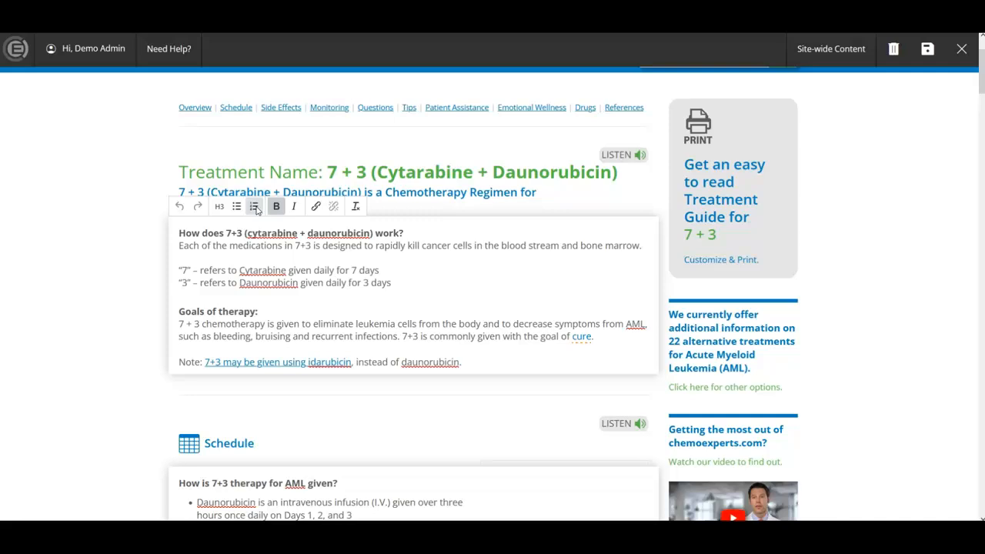
click(451, 263)
drag(438, 284, 128, 260)
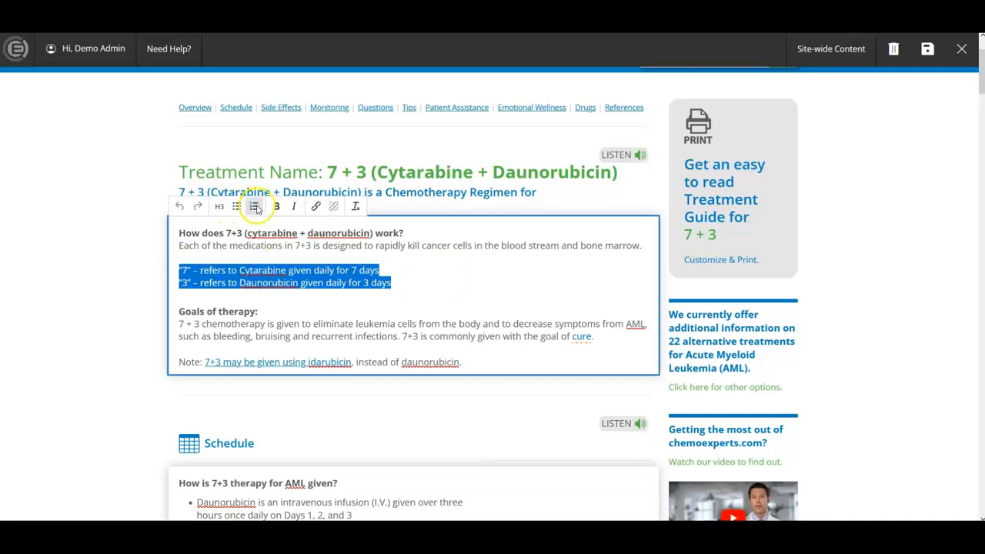
click(356, 208)
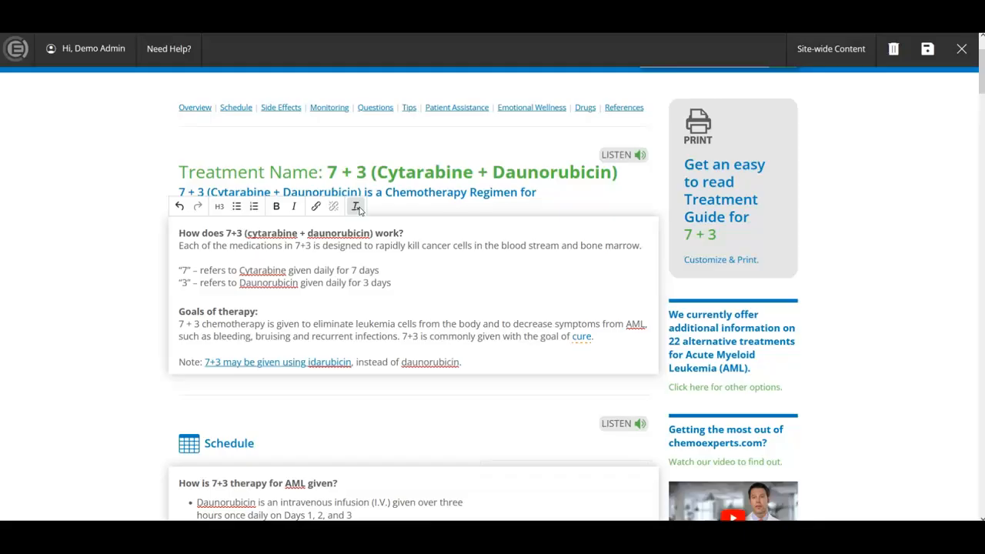
click(331, 270)
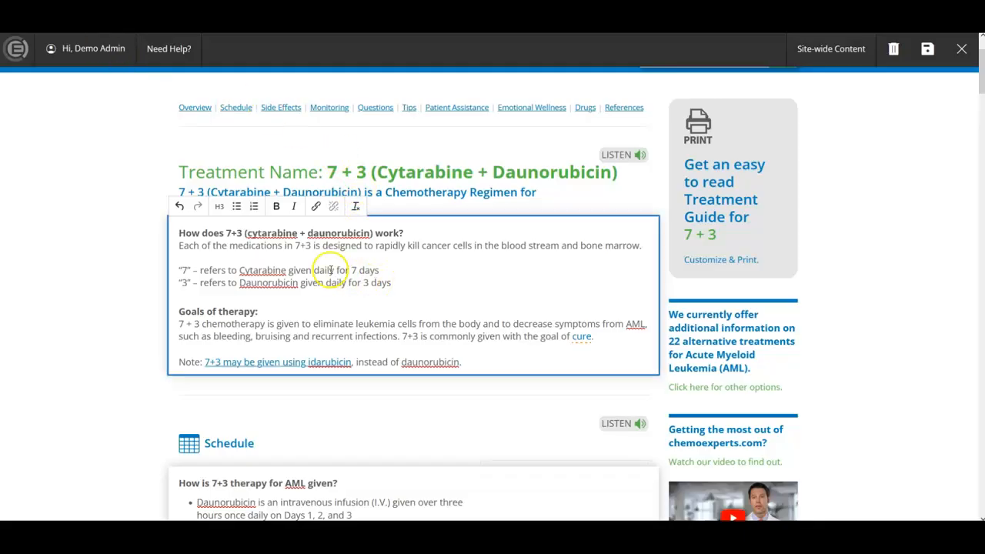
- Turn the "7" and "3" explanation lines in the overview block into a bulleted list with one bullet each
drag(404, 283, 153, 272)
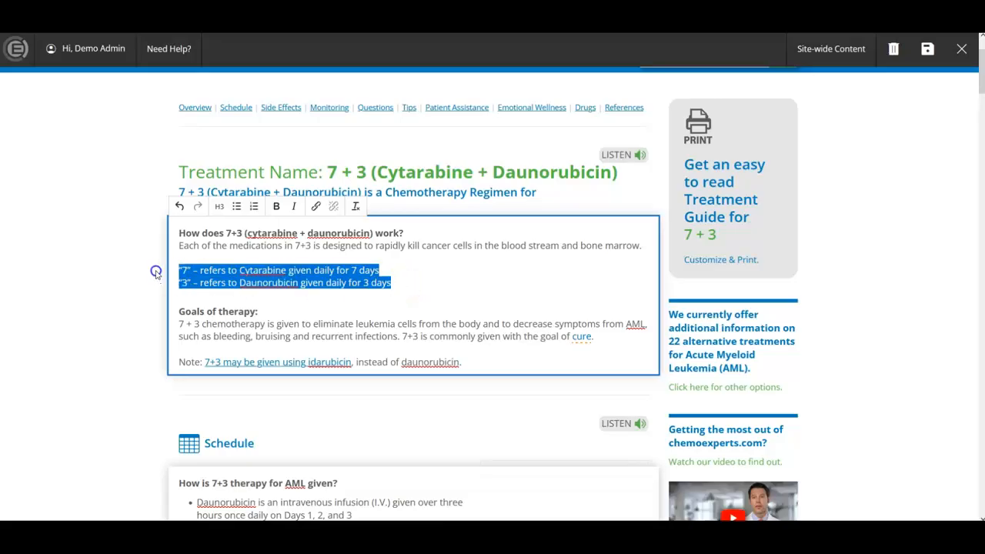
click(237, 206)
click(187, 278)
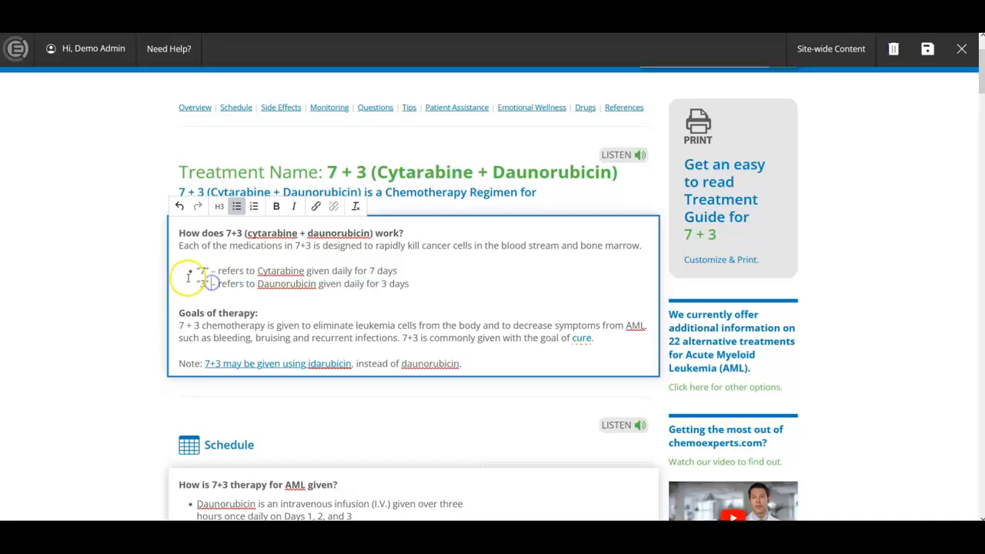
click(411, 272)
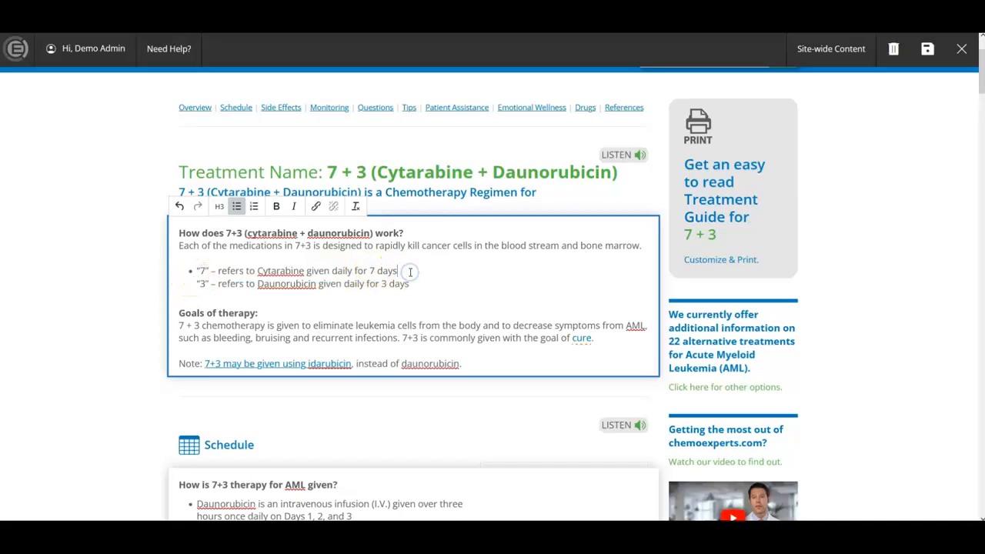
key(Return)
click(209, 286)
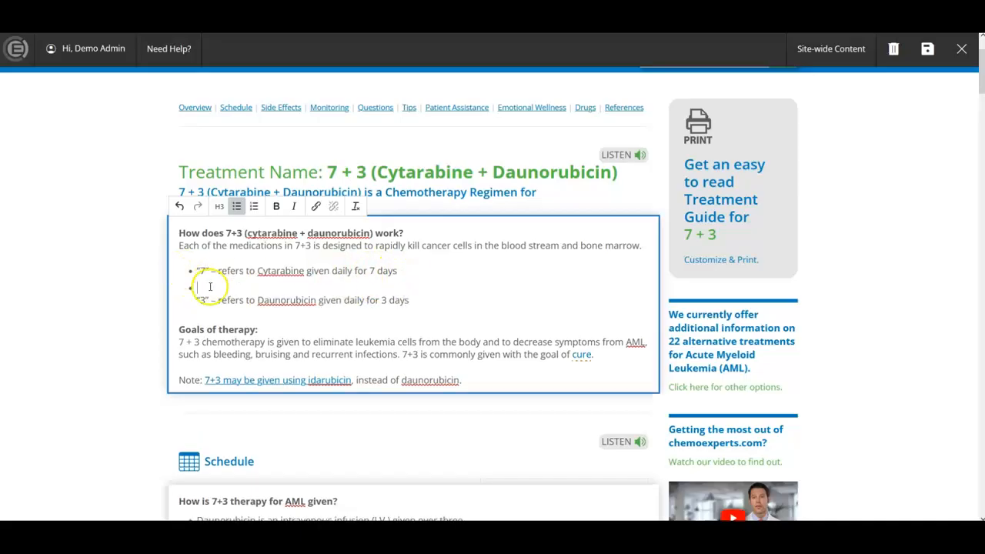
click(199, 300)
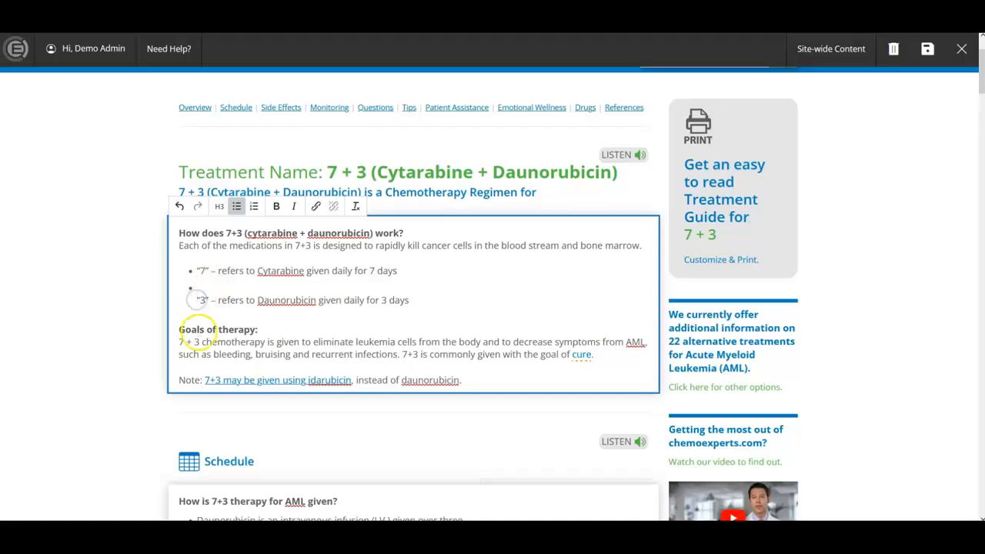
key(BackSpace)
click(333, 289)
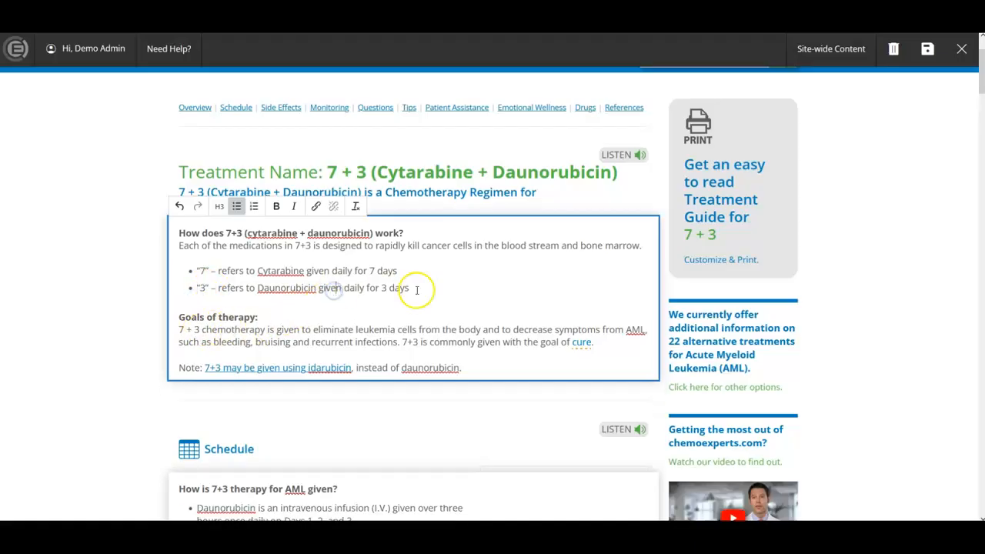
- Make the drug names Cytarabine and Daunorubicin bold in the two bullets of the overview block
click(274, 273)
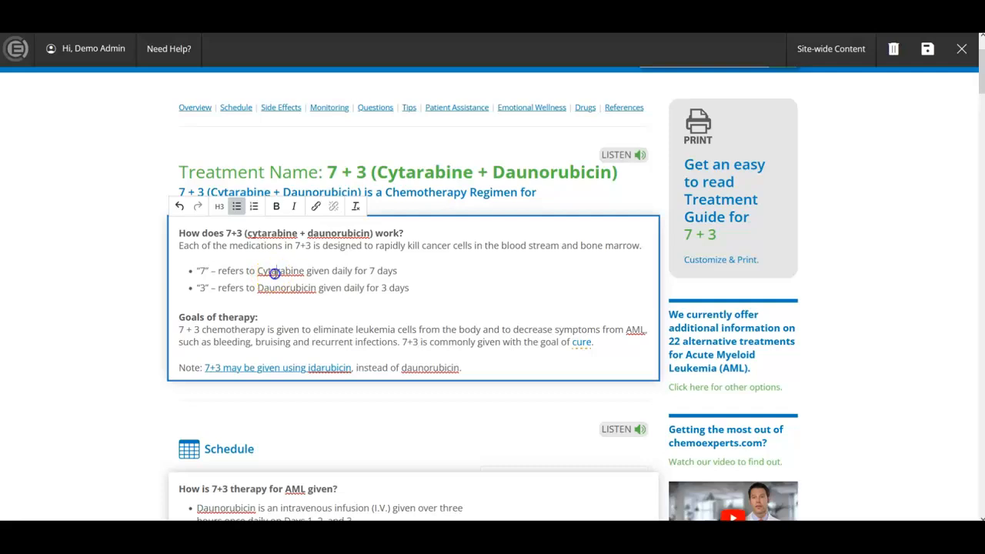
double_click(274, 274)
click(276, 207)
click(327, 289)
double_click(283, 288)
click(276, 206)
click(357, 288)
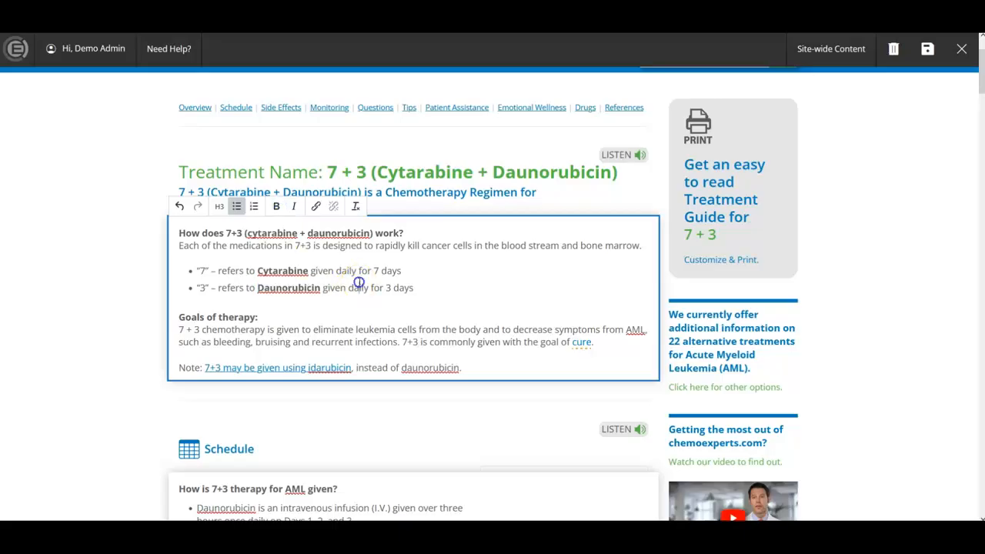
- Try a spaced new paragraph reading "Space" and an unspaced line reading "No Space" below the note, removing each test line
click(470, 361)
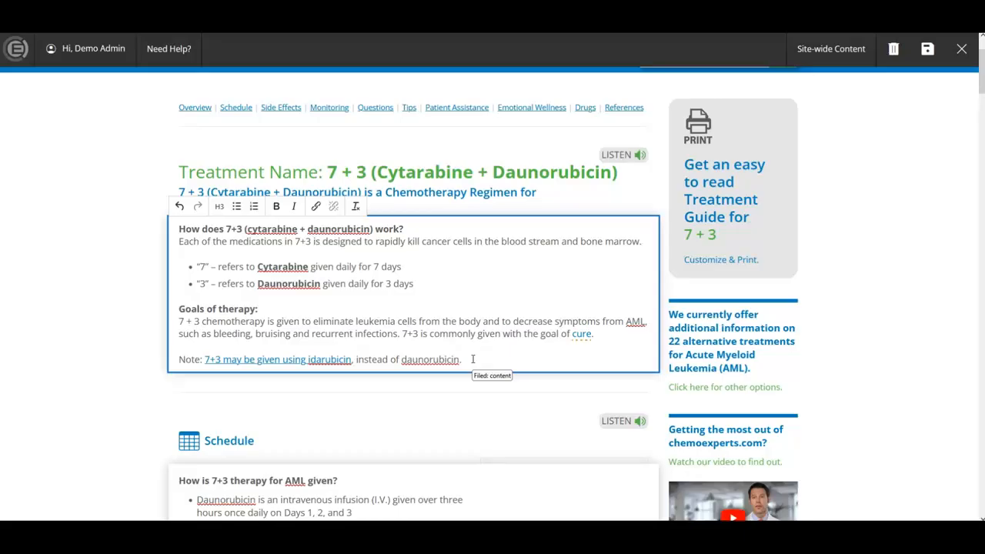
key(Return)
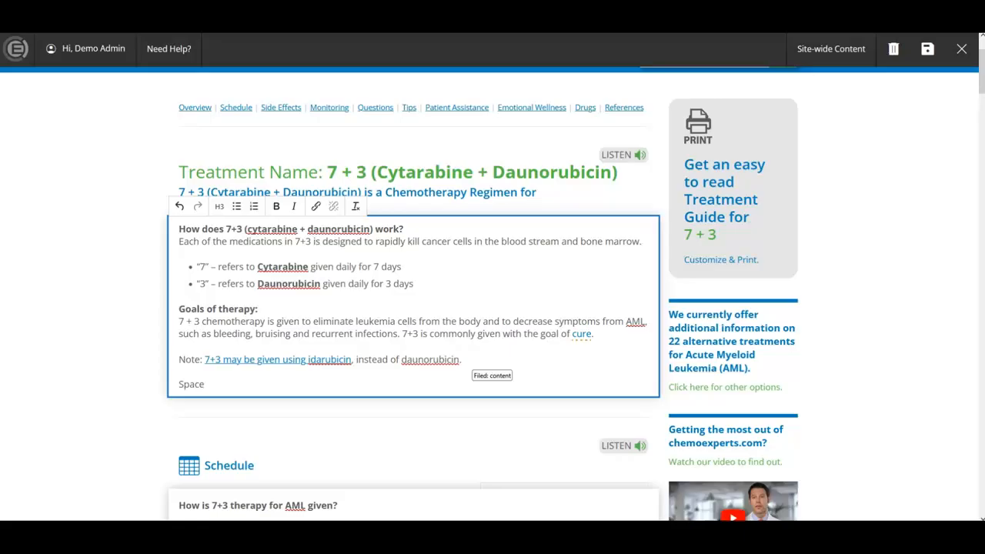
key(BackSpace)
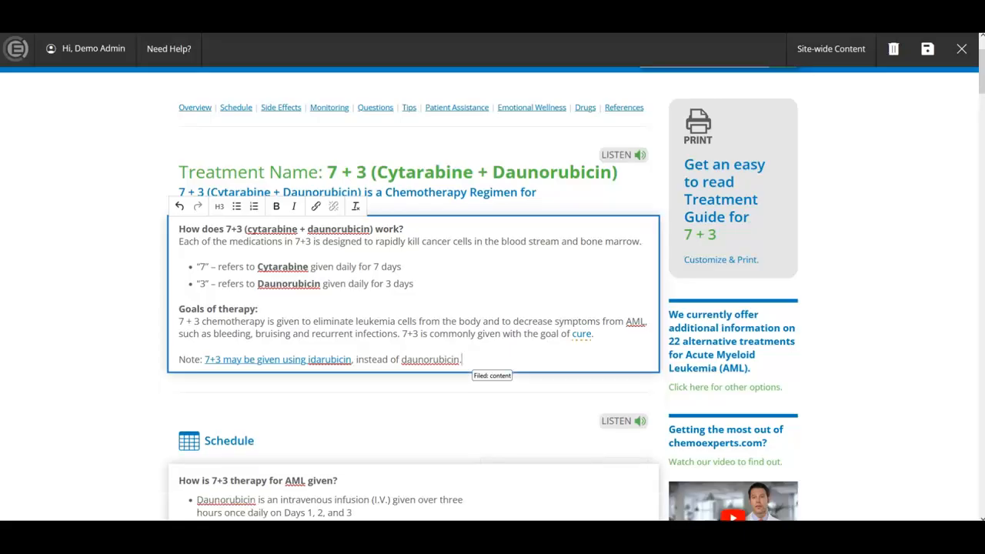
key(Return)
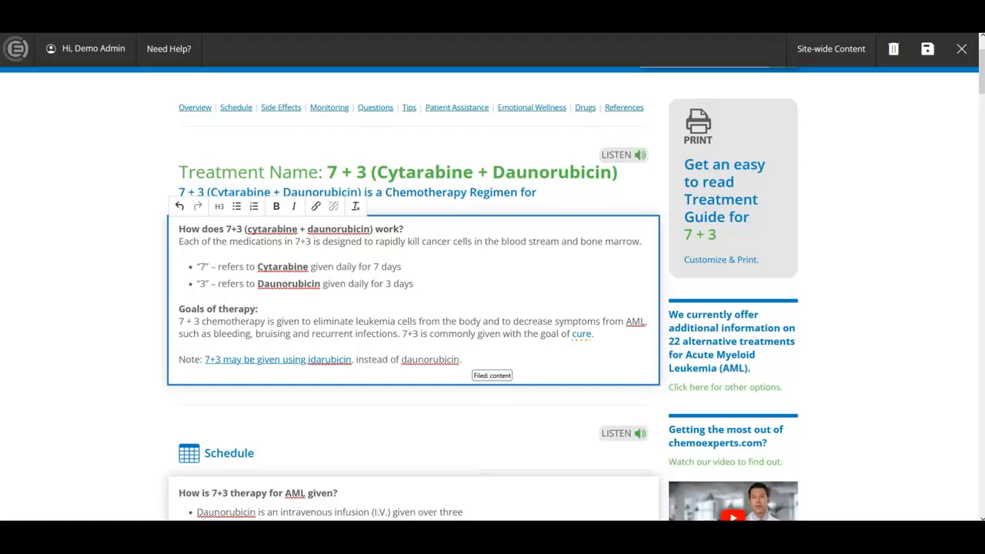
text(No Space)
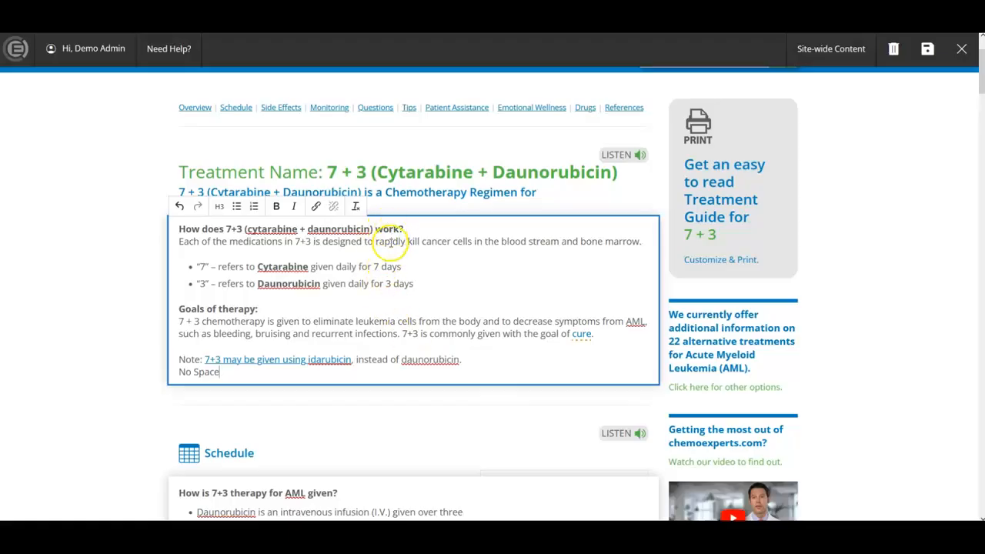
drag(245, 375, 146, 374)
key(BackSpace)
- Add an H3 heading reading "Heading" below the note, followed by a paragraph reading "Now a paragraph"
key(Return)
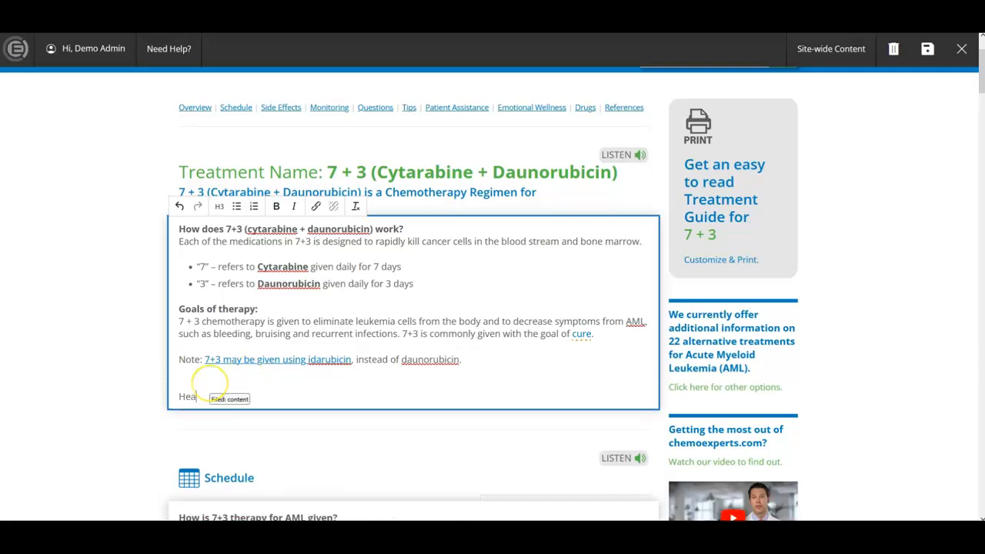
text(Heading)
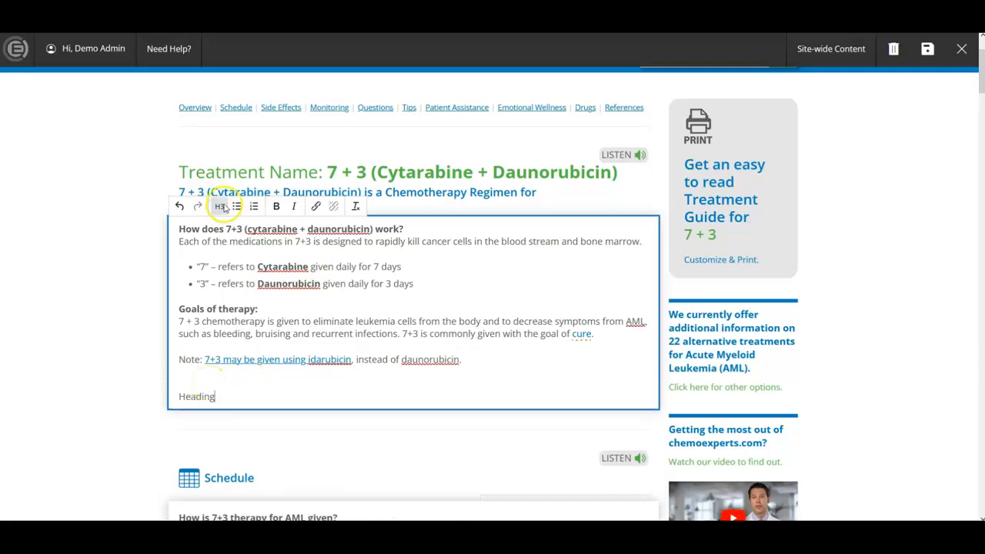
click(219, 206)
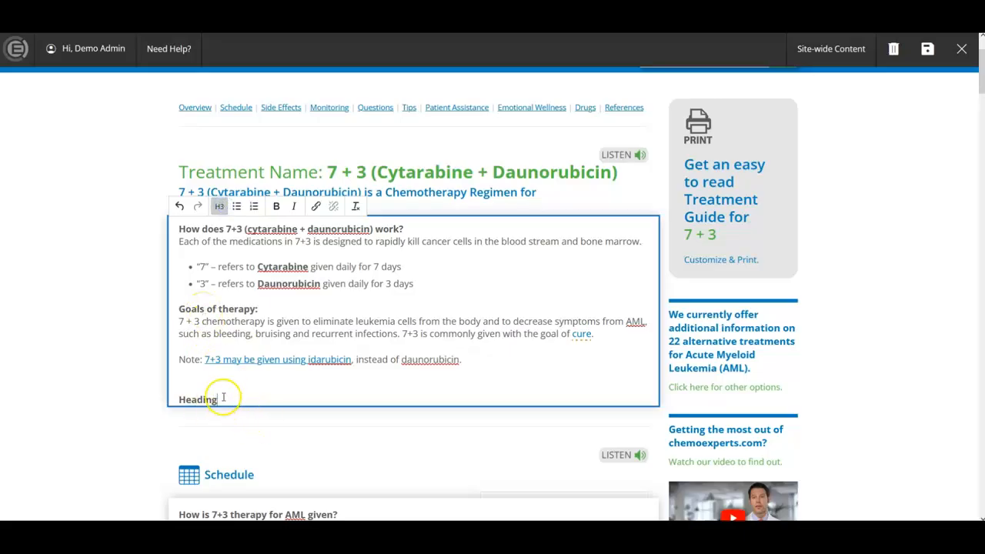
key(Return)
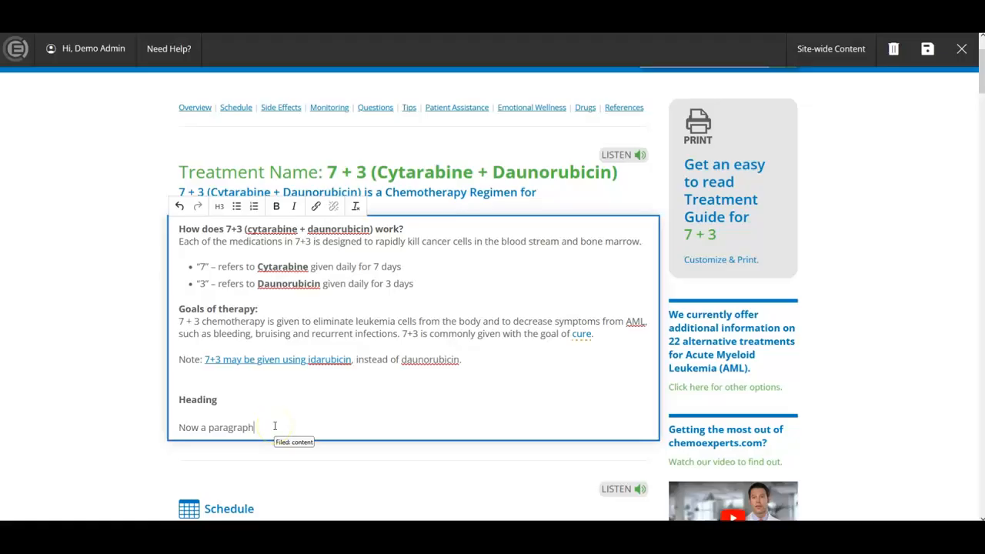
- Add a second "Heading" line with "New Paragraph" directly beneath it, and make that heading line bold
key(Return)
key(Return)
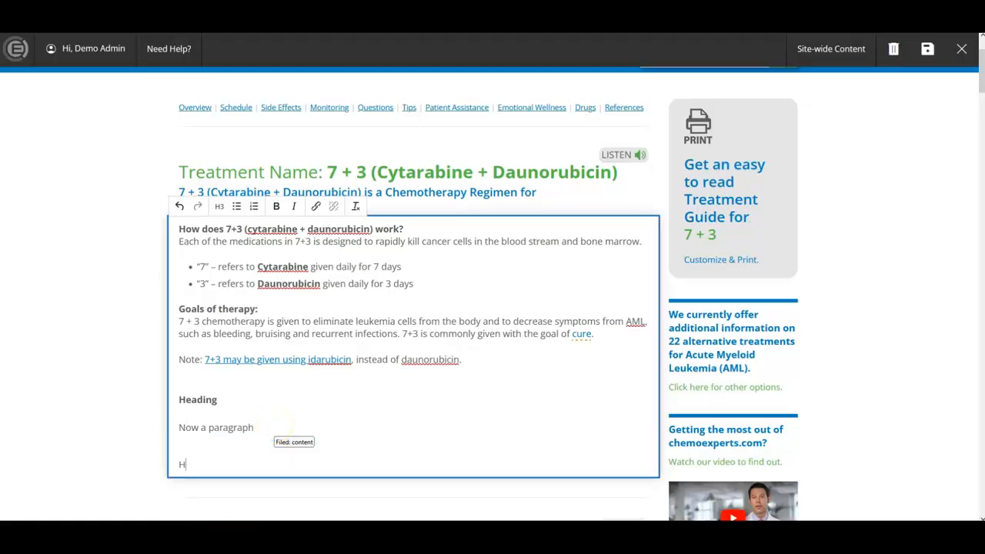
key(BackSpace)
key(BackSpace)
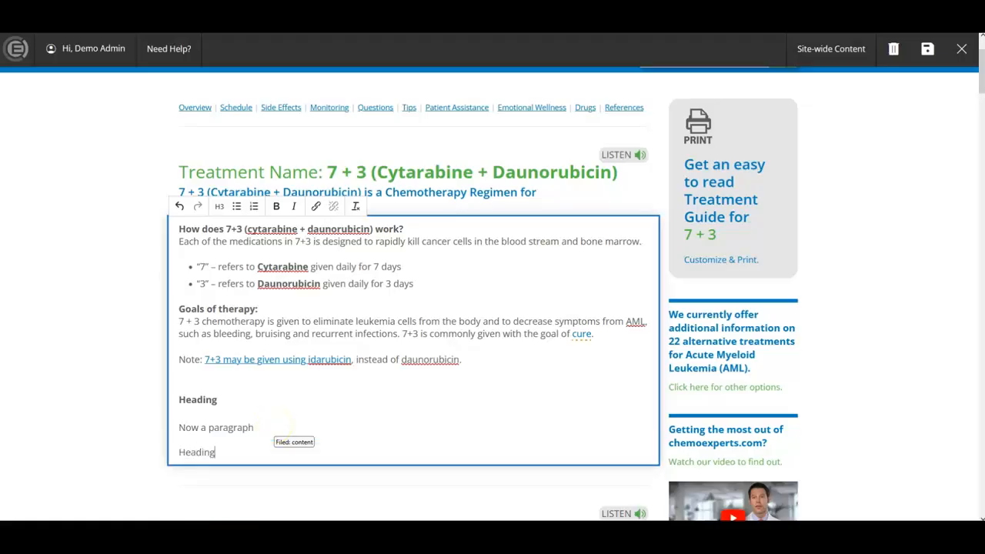
key(Return)
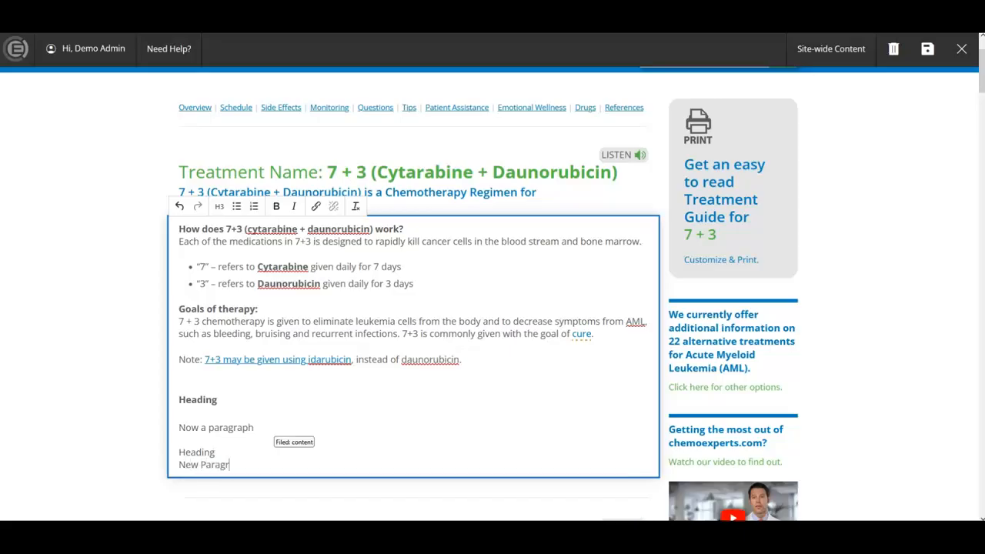
drag(235, 451, 171, 452)
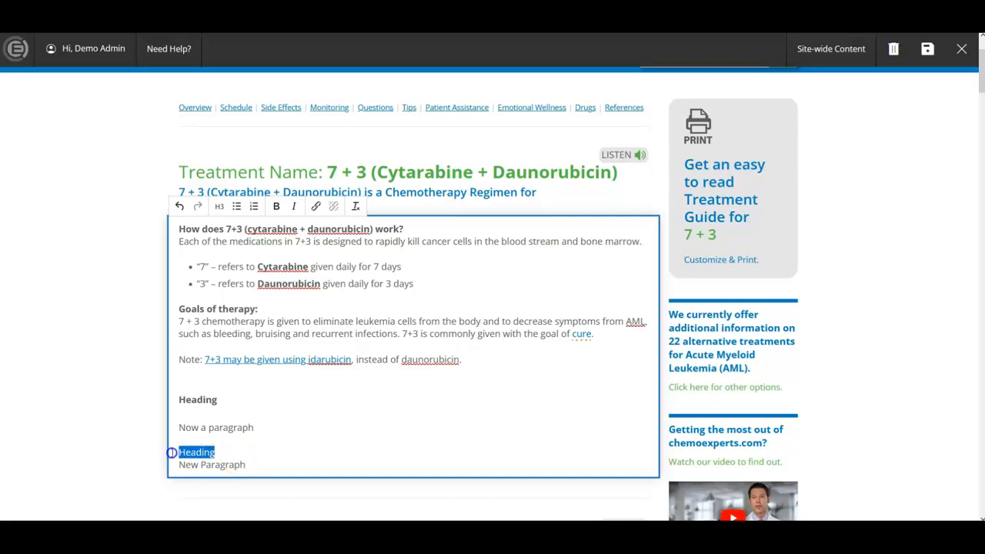
click(276, 206)
click(275, 436)
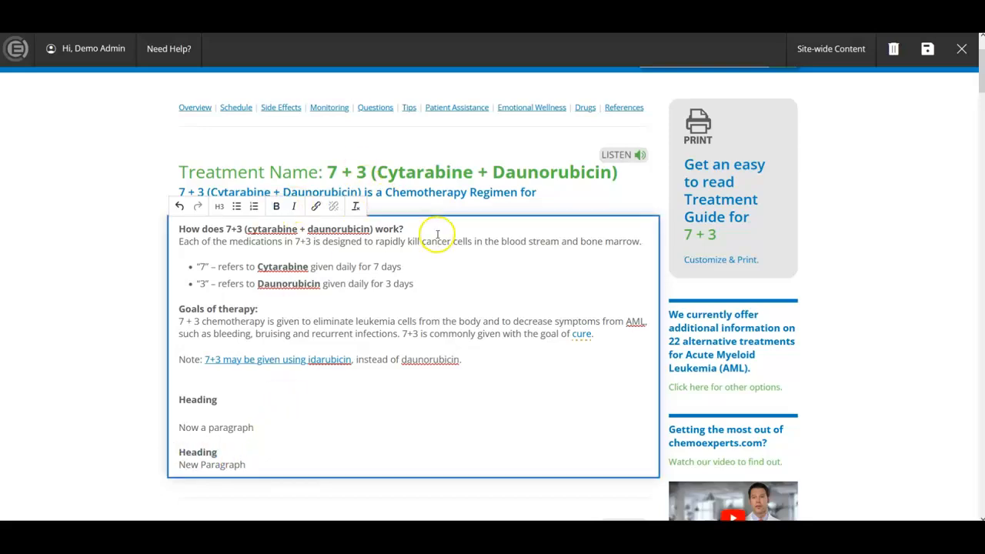
- Examine the URL, display text, title and window options of the "7+3 may be given using idarubicin" link, leaving them as they are
click(318, 359)
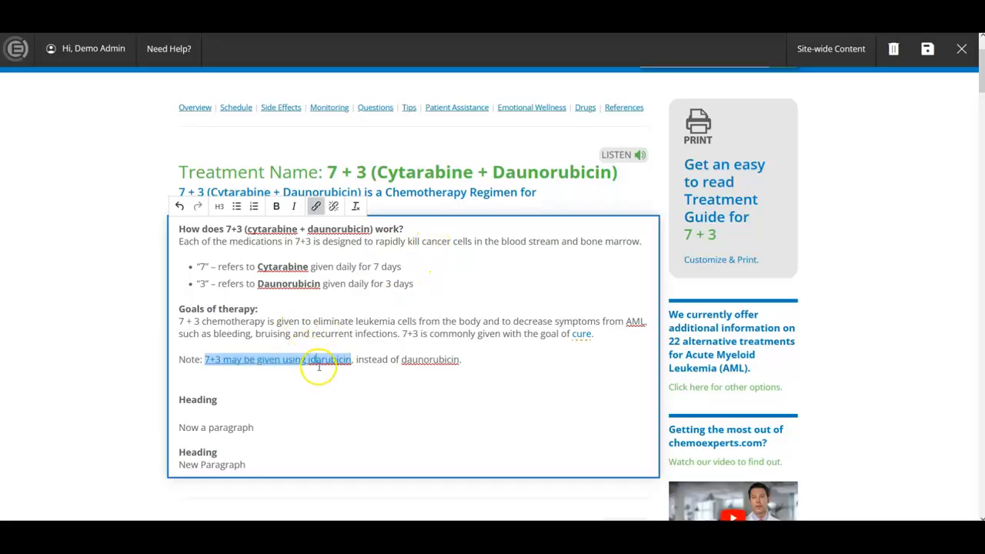
click(315, 206)
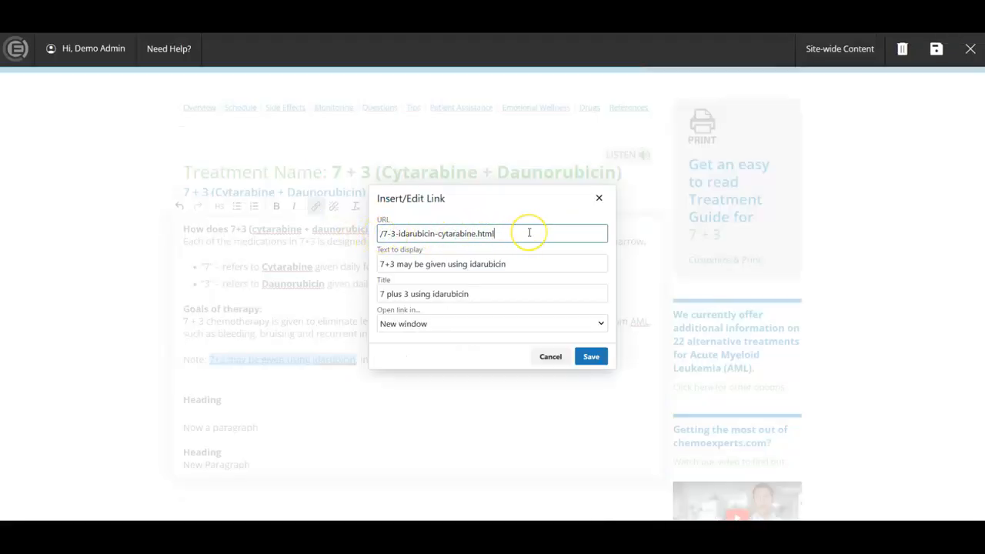
click(417, 327)
click(457, 310)
click(551, 357)
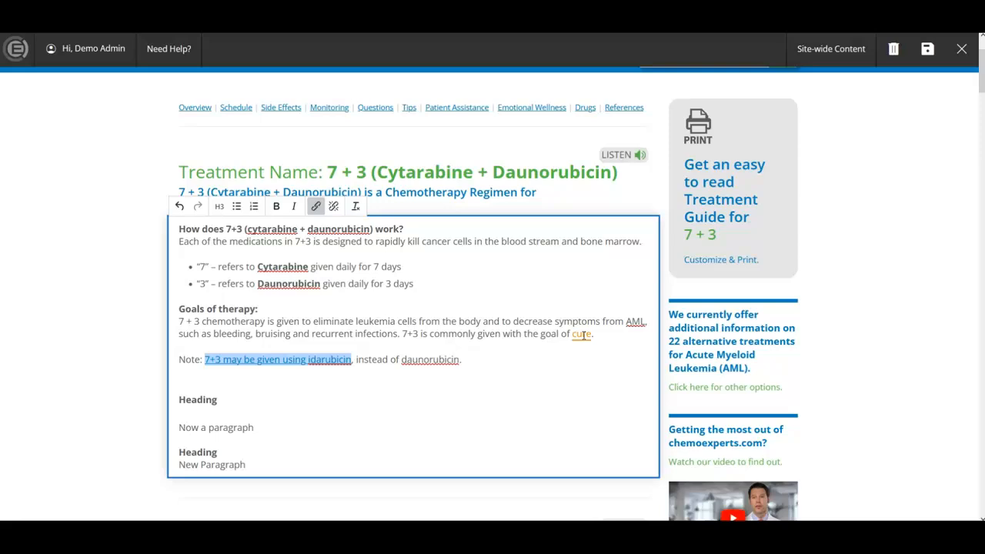
- Select the "cure" link, and undo and redo the bold formatting of the second "Heading" line
double_click(581, 334)
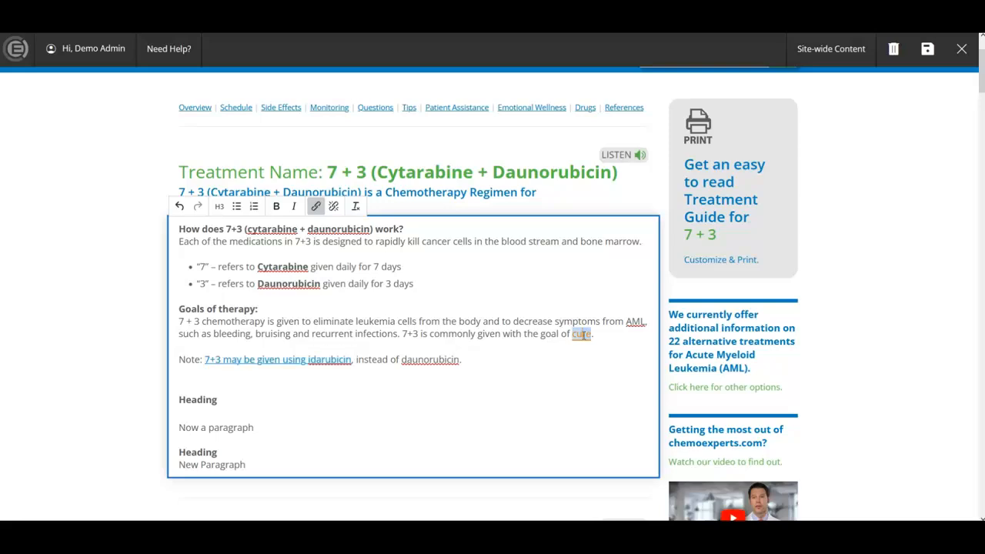
click(85, 48)
click(180, 207)
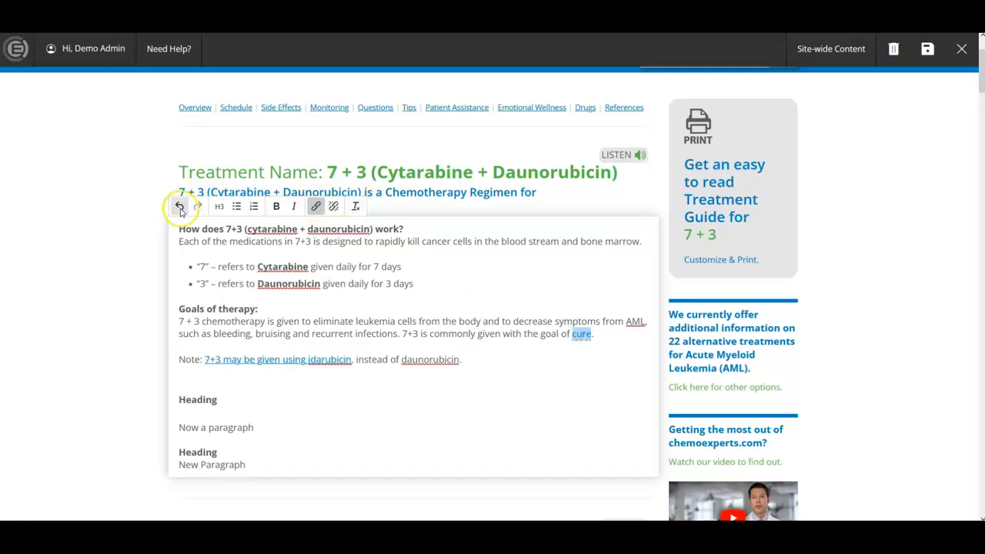
click(179, 207)
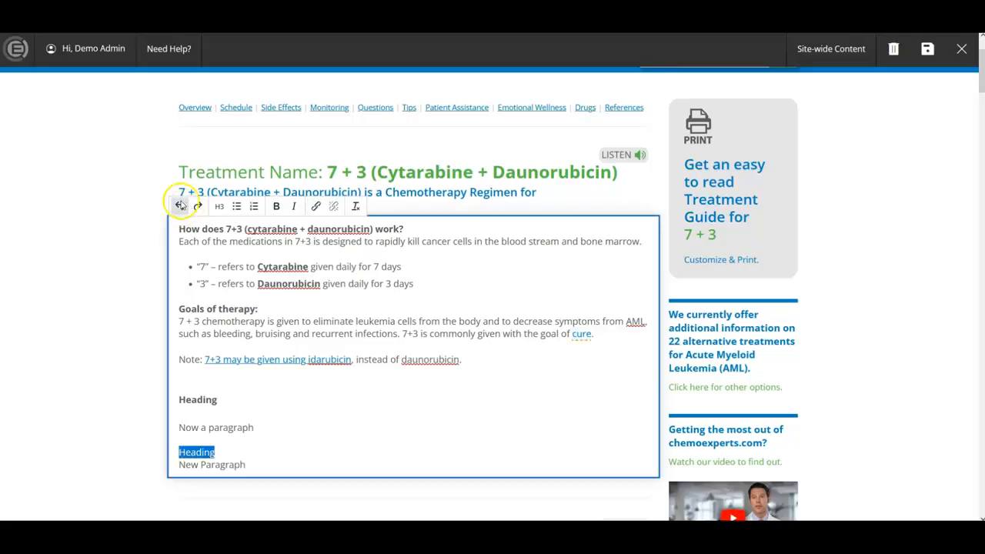
click(179, 207)
click(197, 206)
click(198, 206)
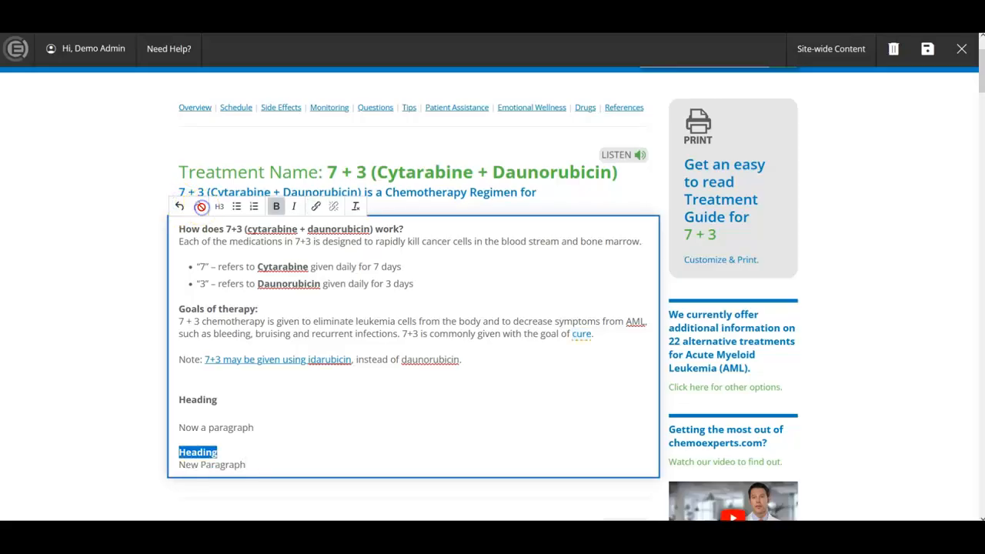
- Clear the text formatting from all content in the overview block
click(380, 327)
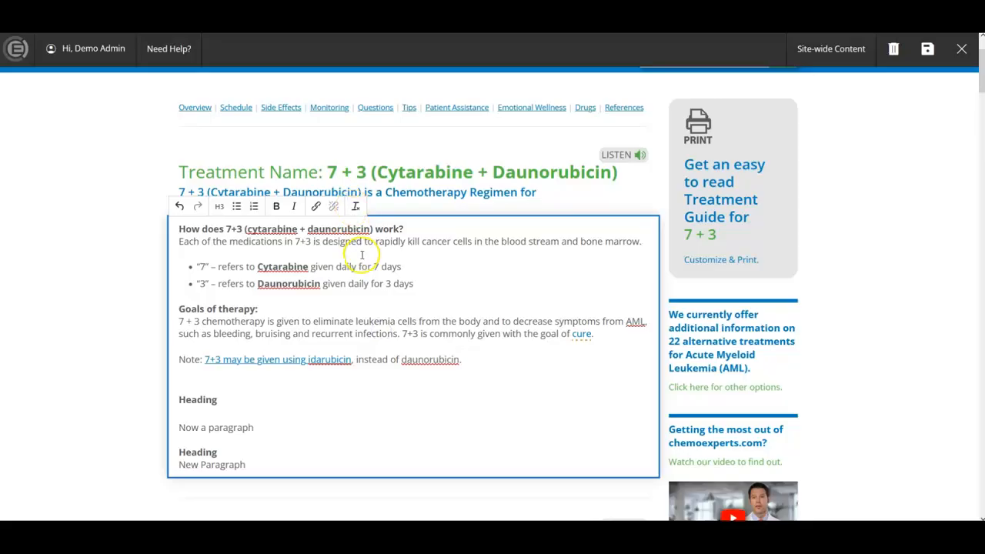
key(ctrl+a)
click(355, 206)
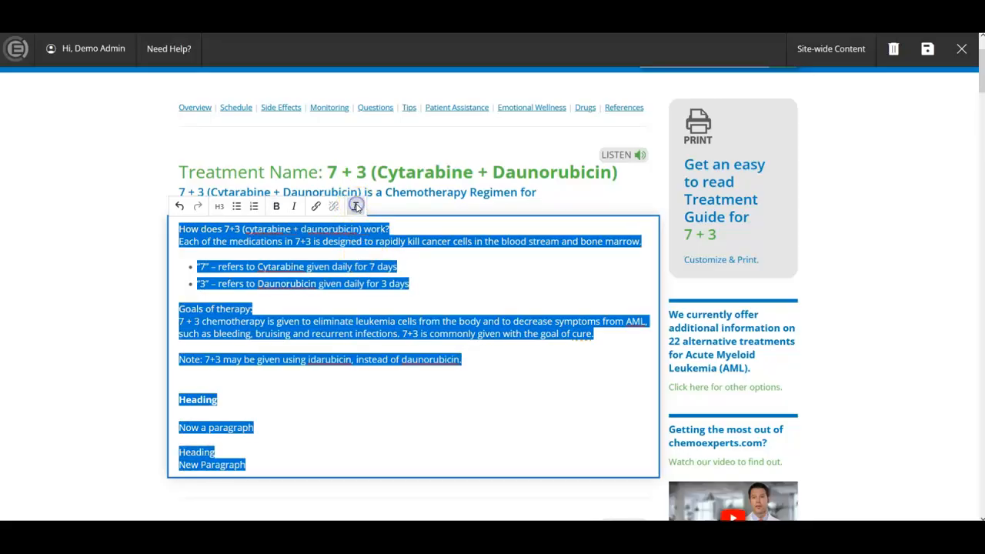
click(308, 314)
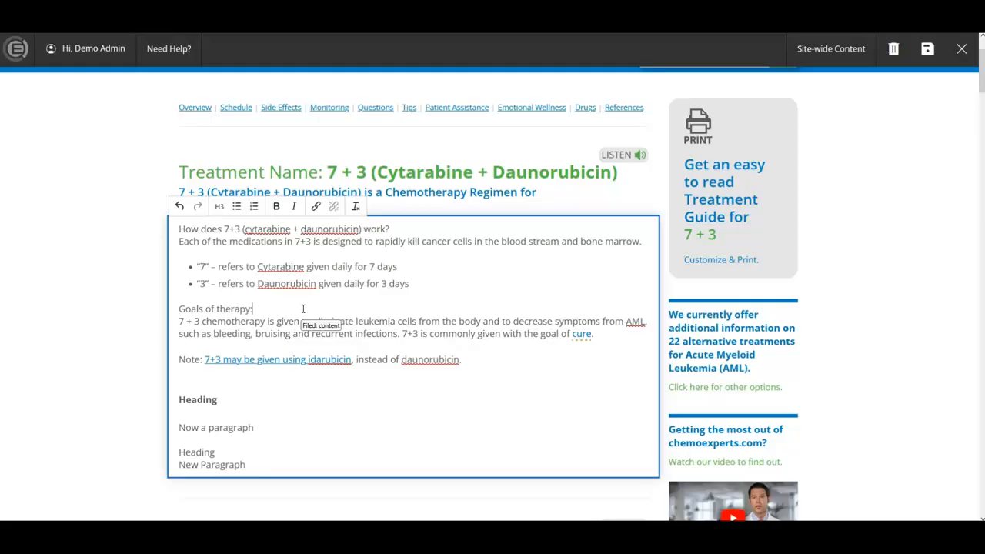
click(300, 311)
click(837, 193)
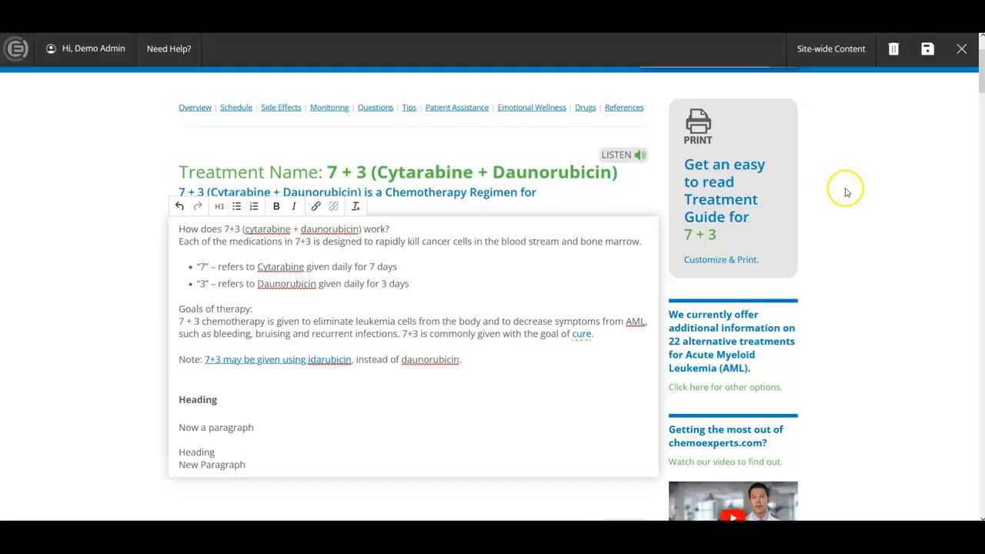
- Close the page editor and discard all unsaved changes
click(961, 51)
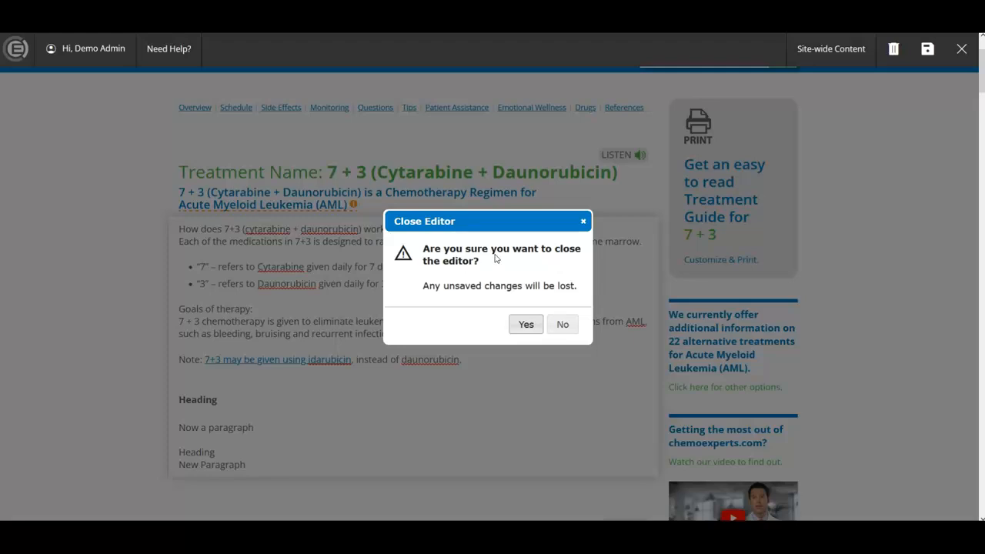
click(527, 323)
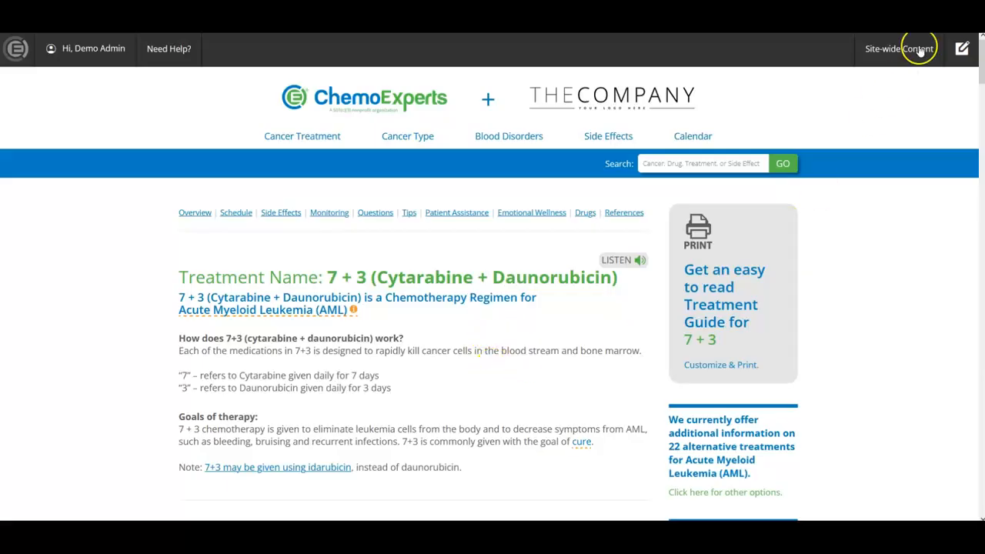
- Put the page back into edit mode and make Cytarabine and Daunorubicin bold in the "7" and "3" explanation lines
click(963, 50)
click(265, 375)
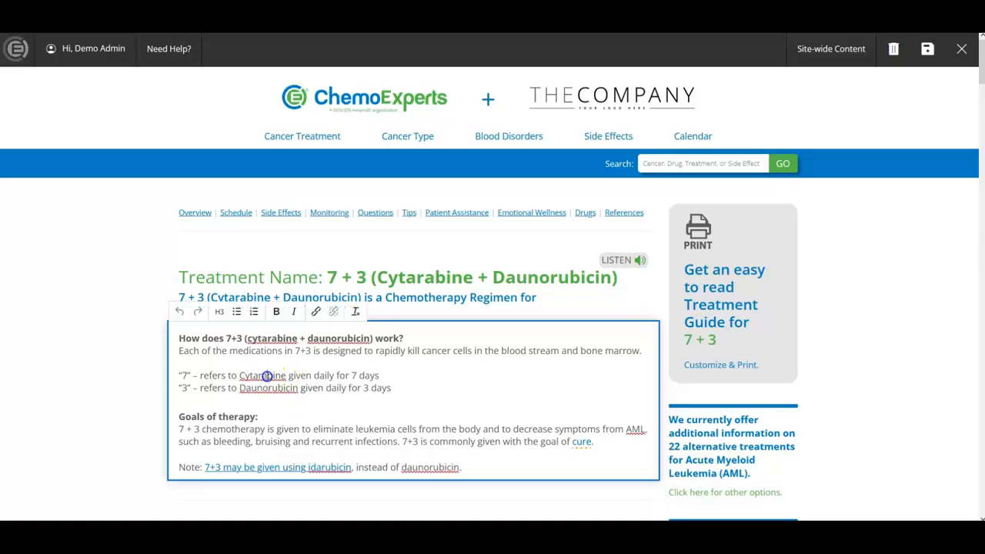
double_click(265, 375)
click(276, 311)
click(273, 393)
double_click(273, 393)
key(ctrl+b)
click(431, 376)
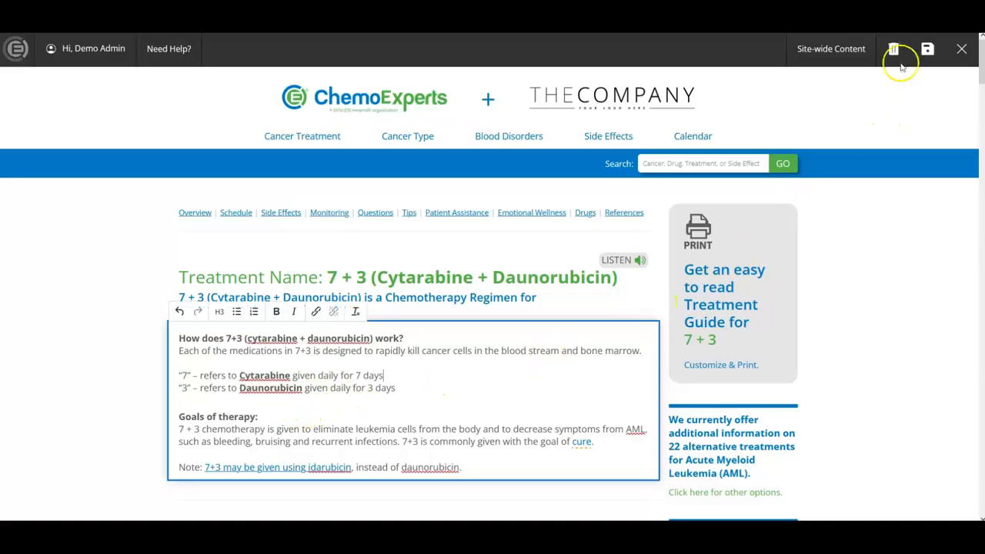
- Save the page's content edits, confirming the overwrite, and close the editor
click(929, 49)
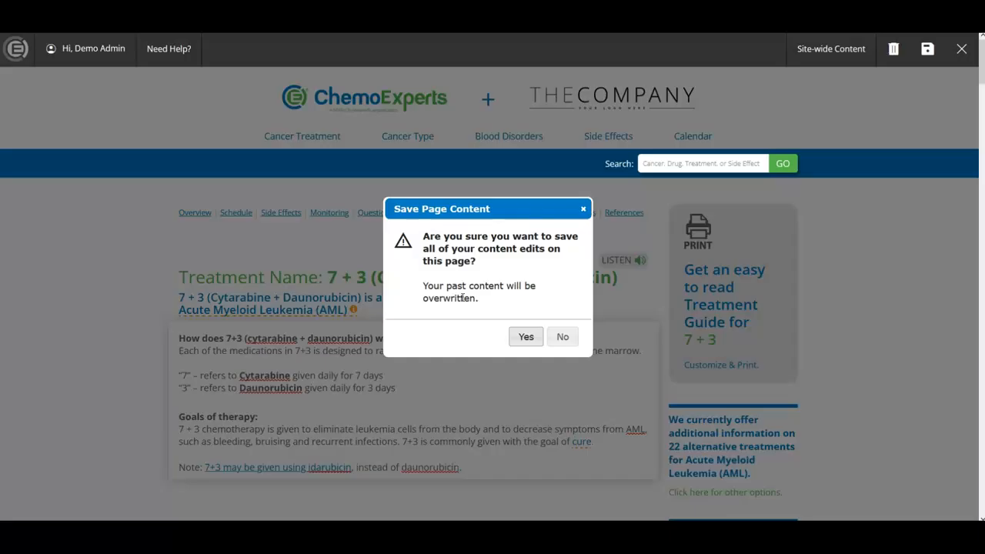
click(525, 337)
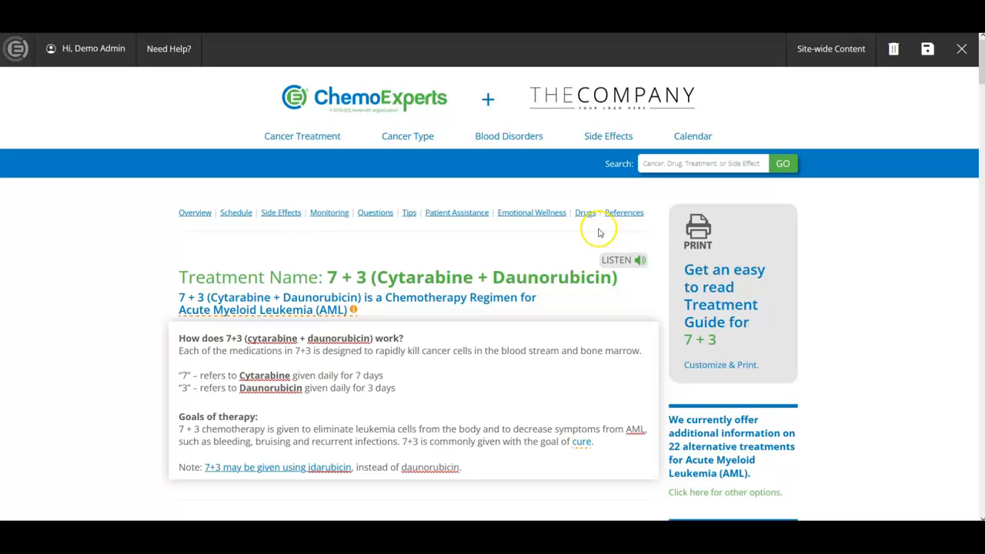
click(962, 51)
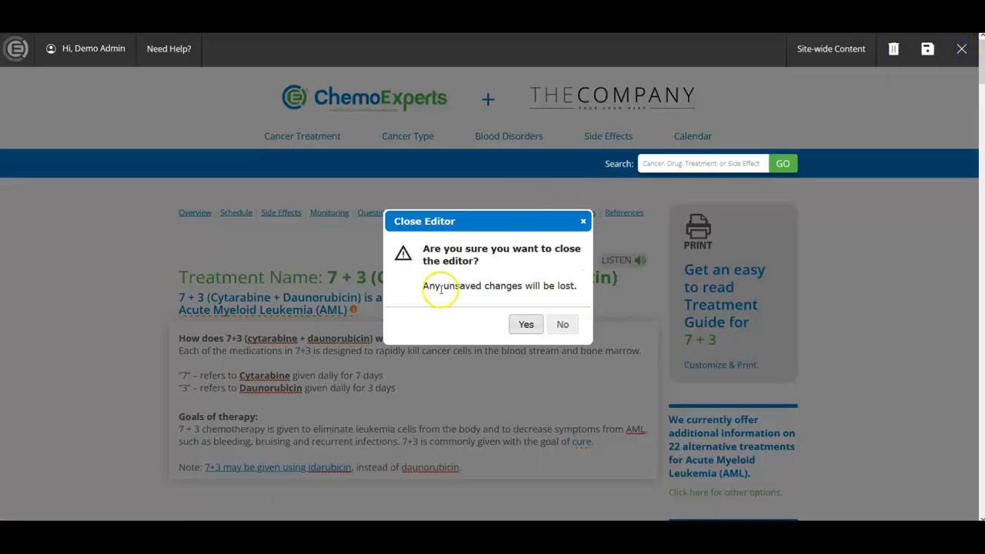
click(526, 325)
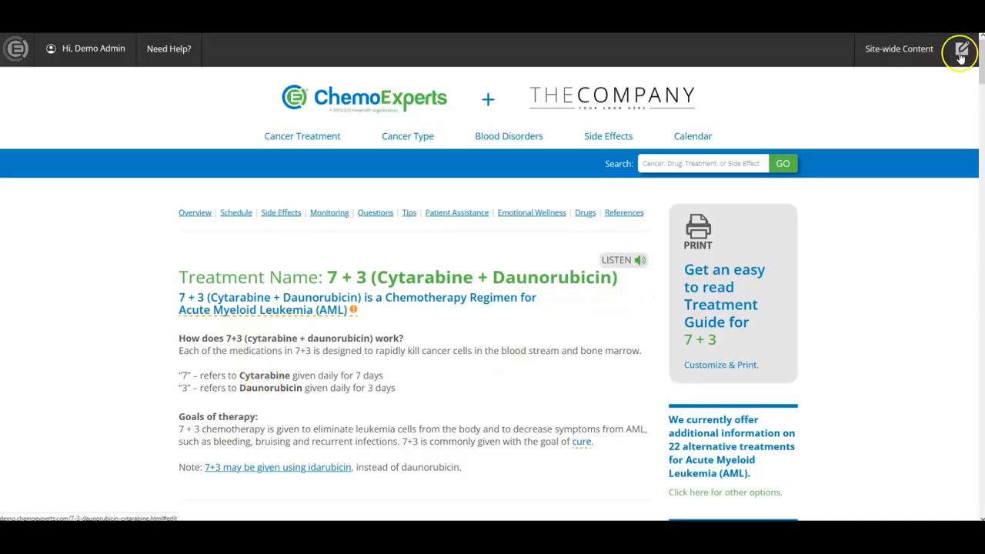
- Put the page into edit mode and delete its custom content, confirming the deletion
click(961, 52)
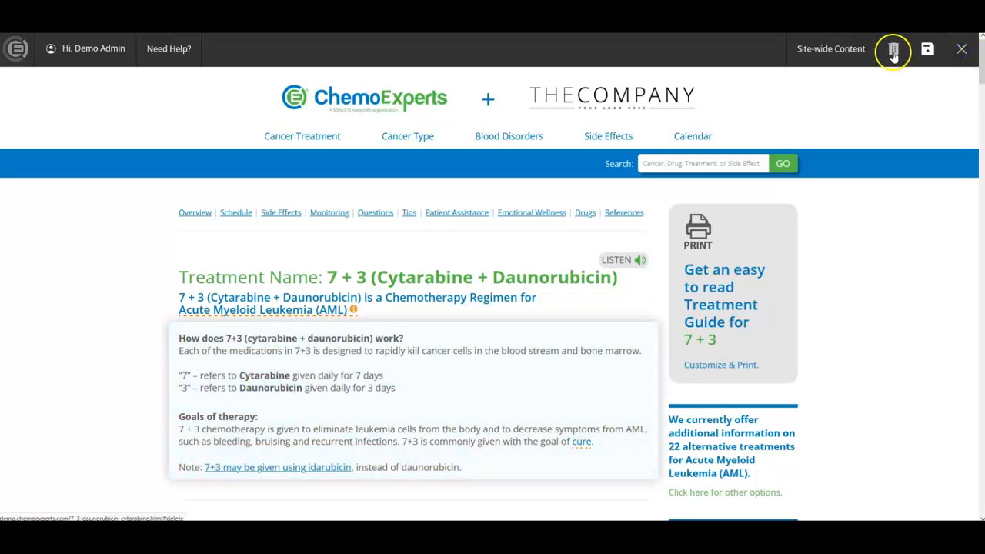
click(893, 48)
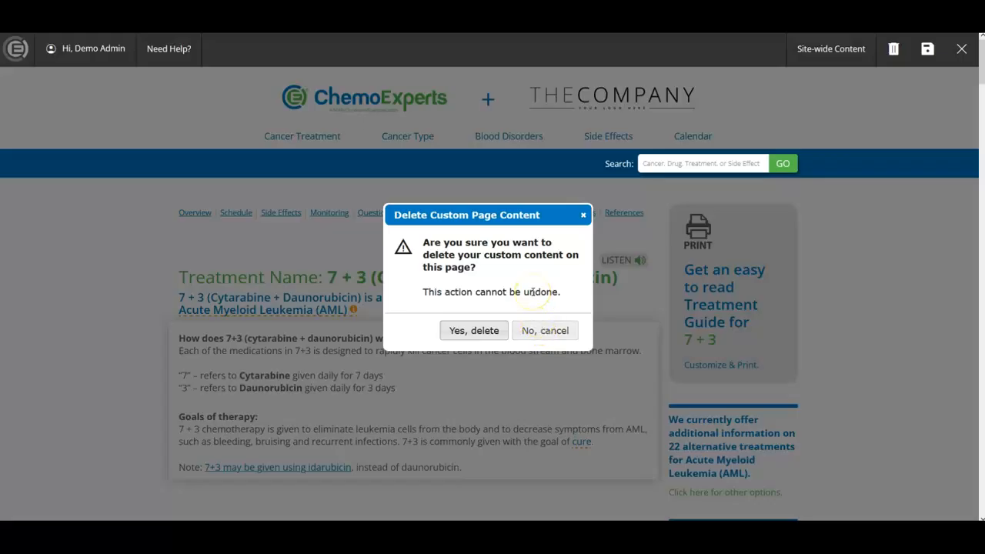
click(483, 336)
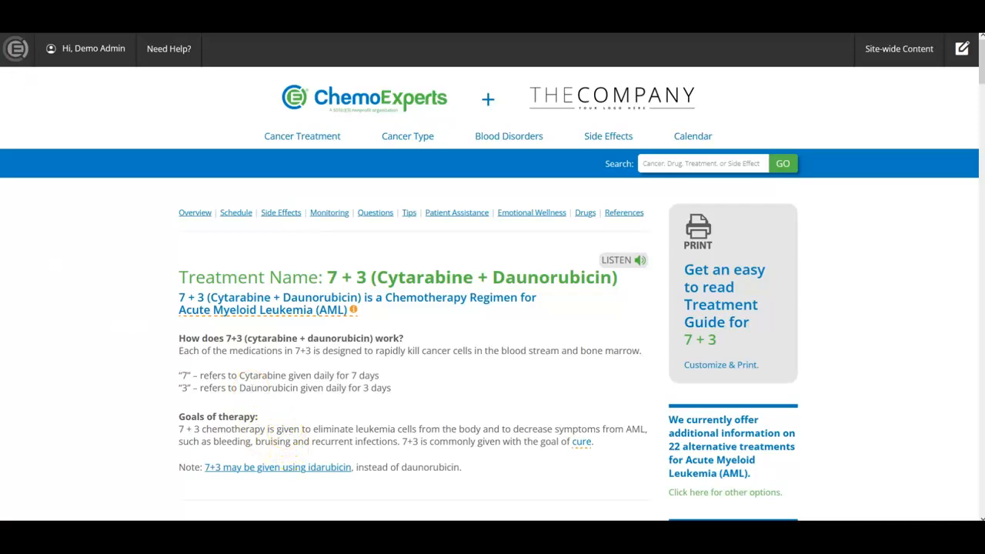
- Add the text "Add additional" to the blank block below Emotional Wellness in the page editor, and close the editor, discarding the edit
scroll(908, 98, down, 1)
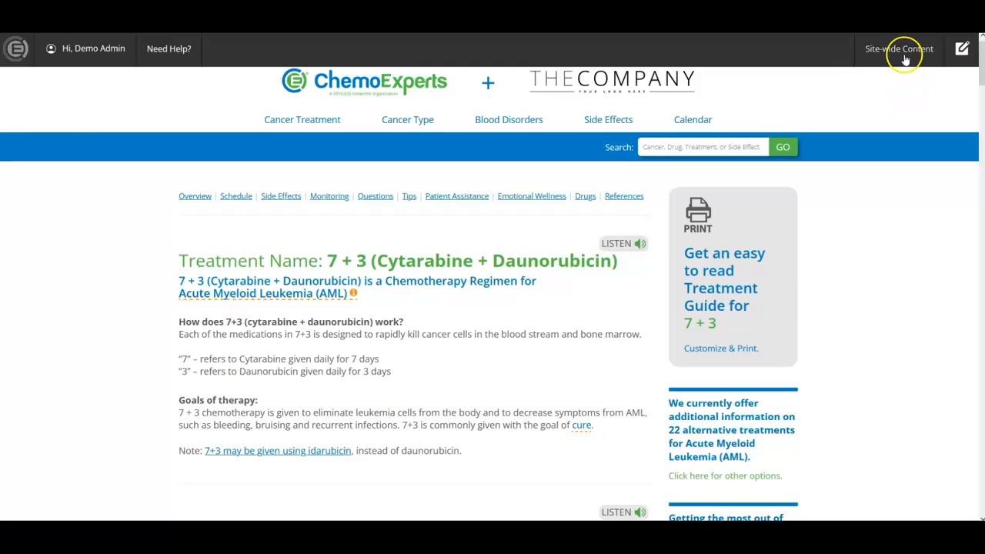
click(961, 48)
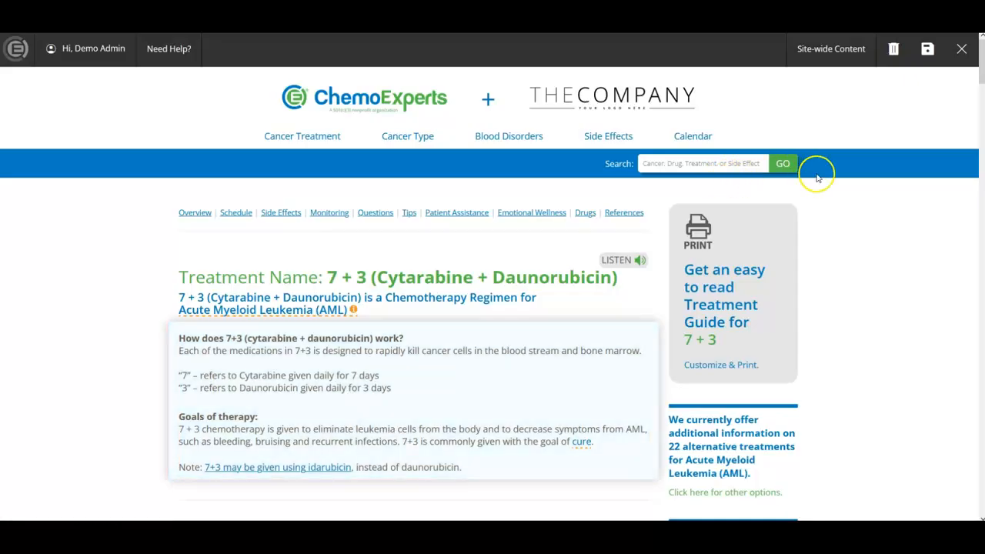
scroll(684, 265, down, 15)
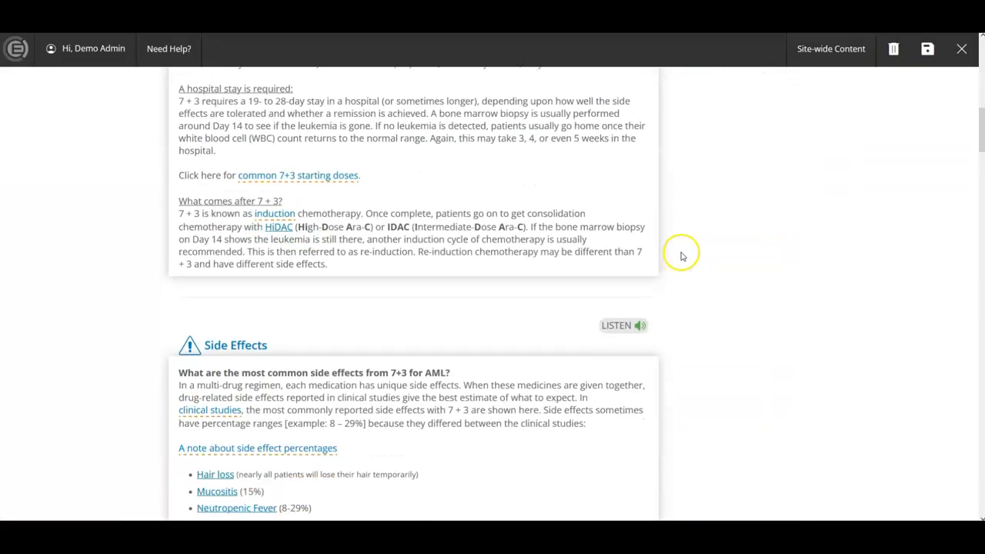
scroll(684, 250, down, 15)
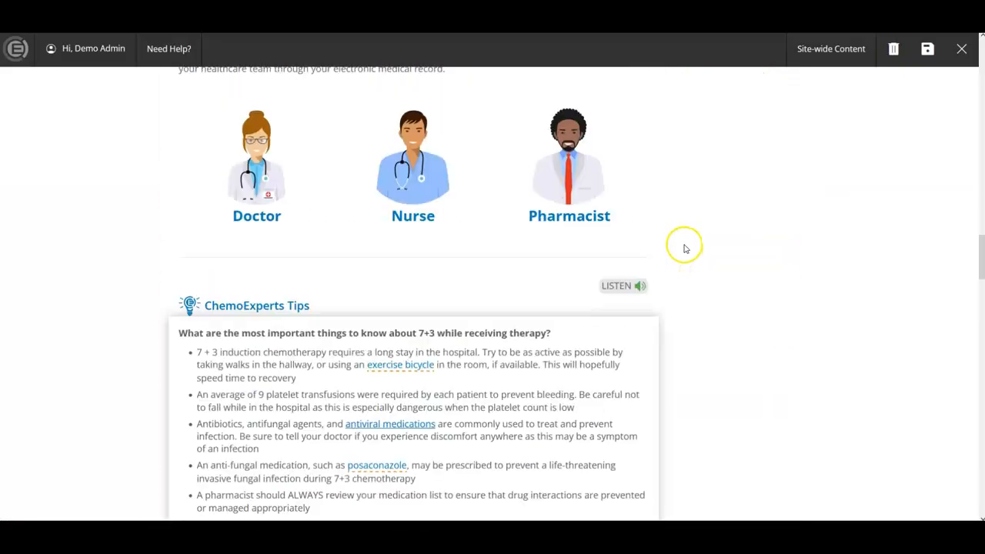
scroll(685, 246, down, 6)
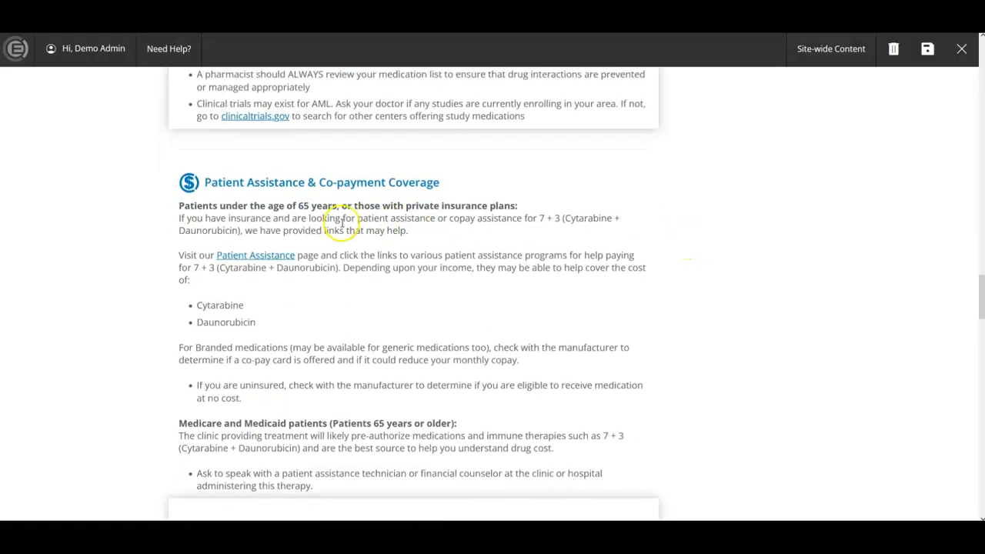
scroll(346, 224, down, 4)
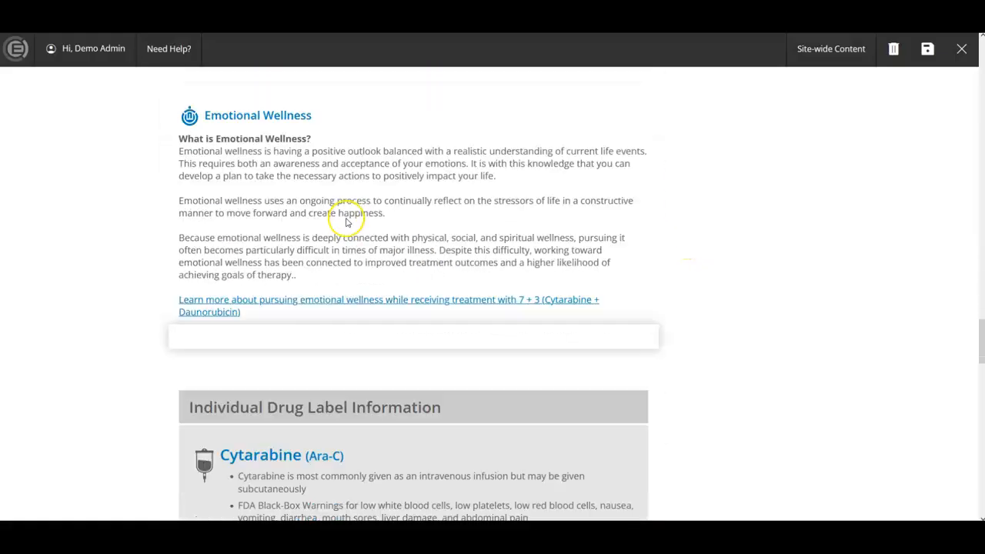
click(256, 316)
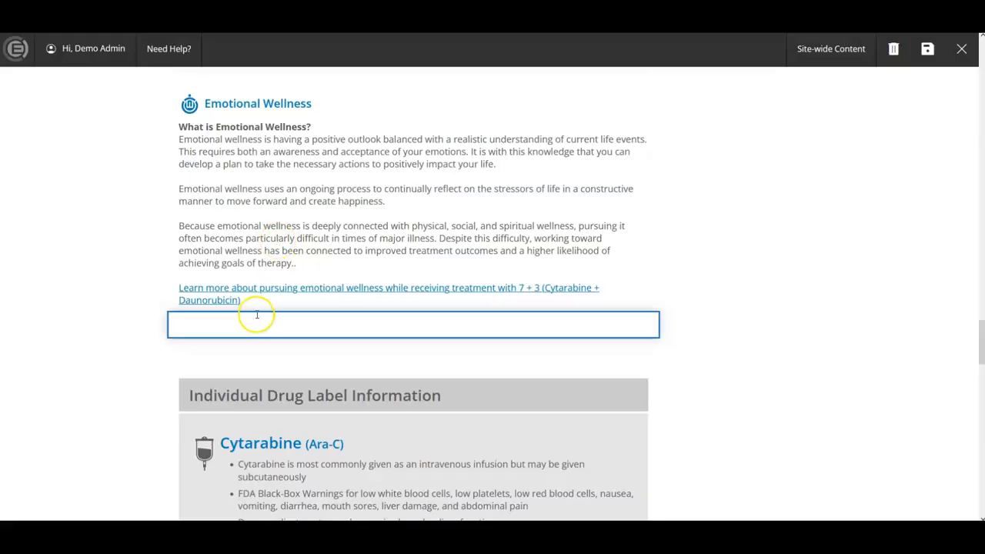
text(Add additional)
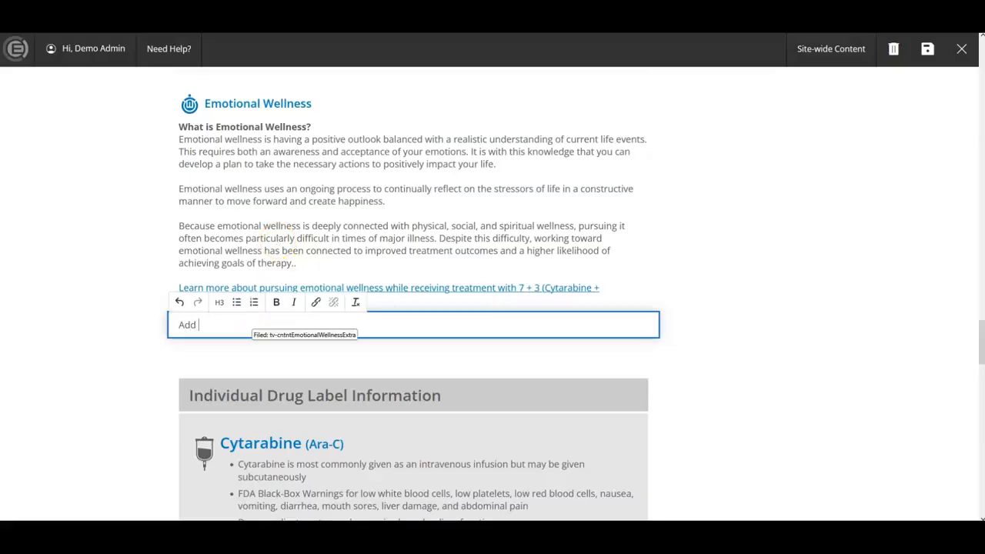
click(289, 264)
scroll(878, 85, down, 1)
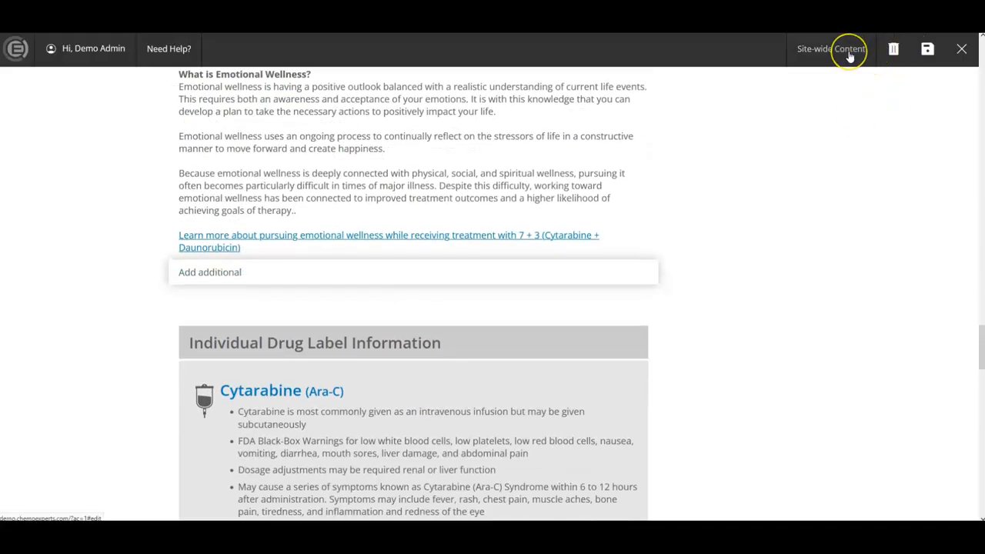
click(961, 49)
click(523, 327)
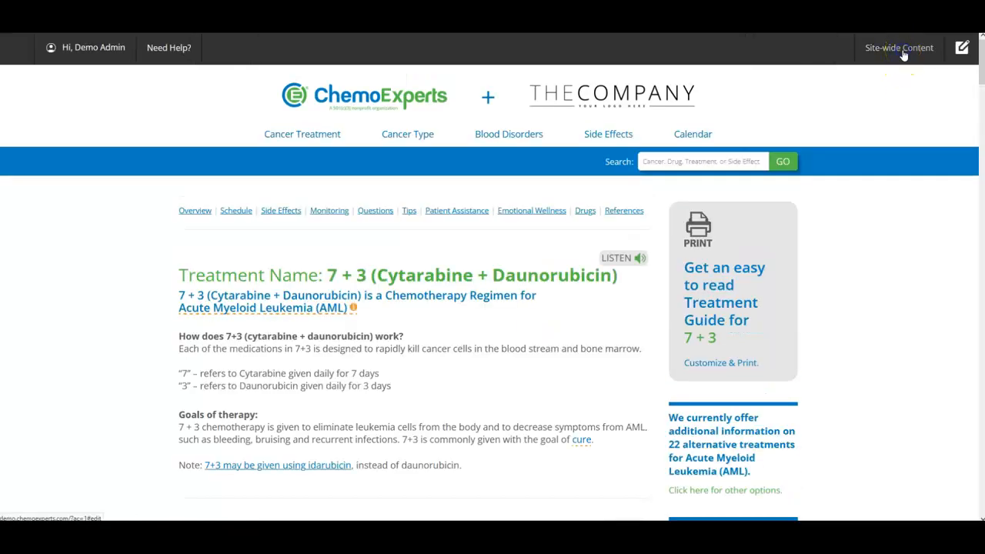
- Open the site-wide content for editing and review its Patient Assistance & Co-payment Coverage and Emotional Wellness blocks
click(900, 48)
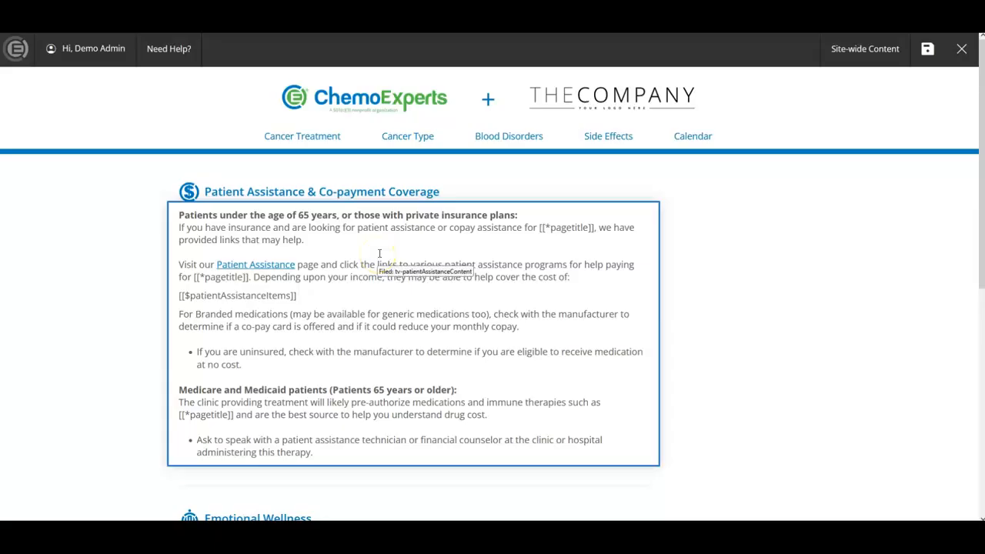
scroll(384, 259, down, 5)
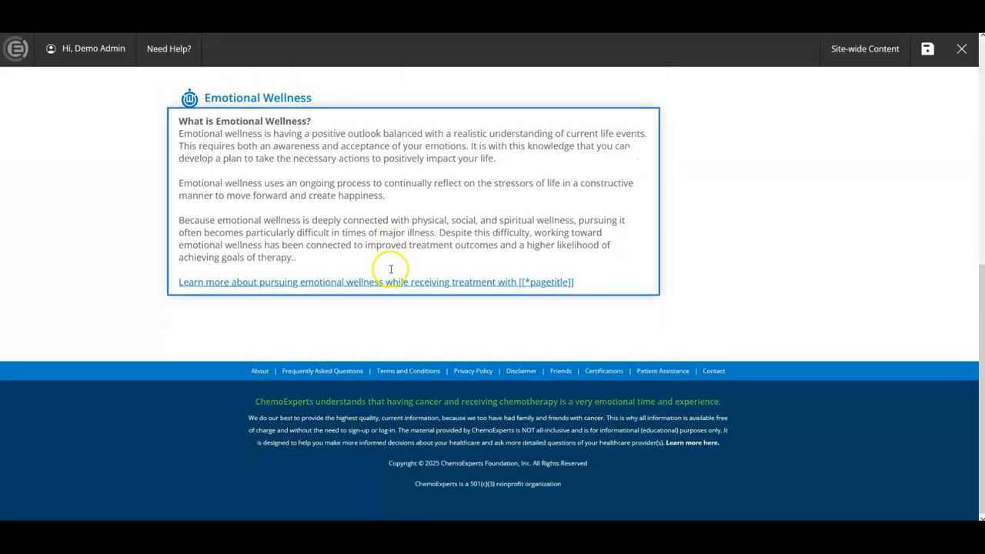
scroll(391, 268, up, 5)
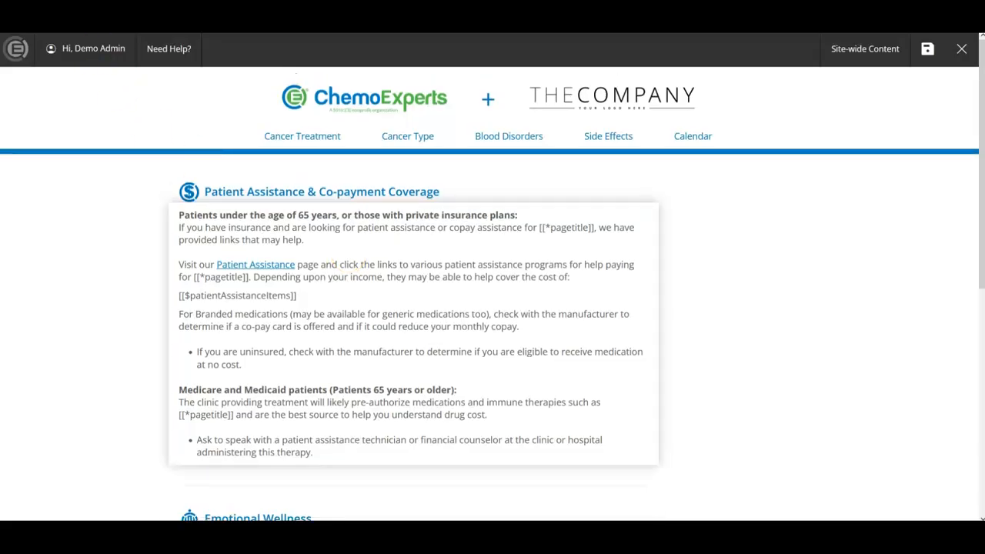
- Examine the [[*pagetitle]] and [[$patientAssistanceItems]] placeholders in the site-wide Patient Assistance & Co-payment Coverage and Emotional Wellness text
click(567, 259)
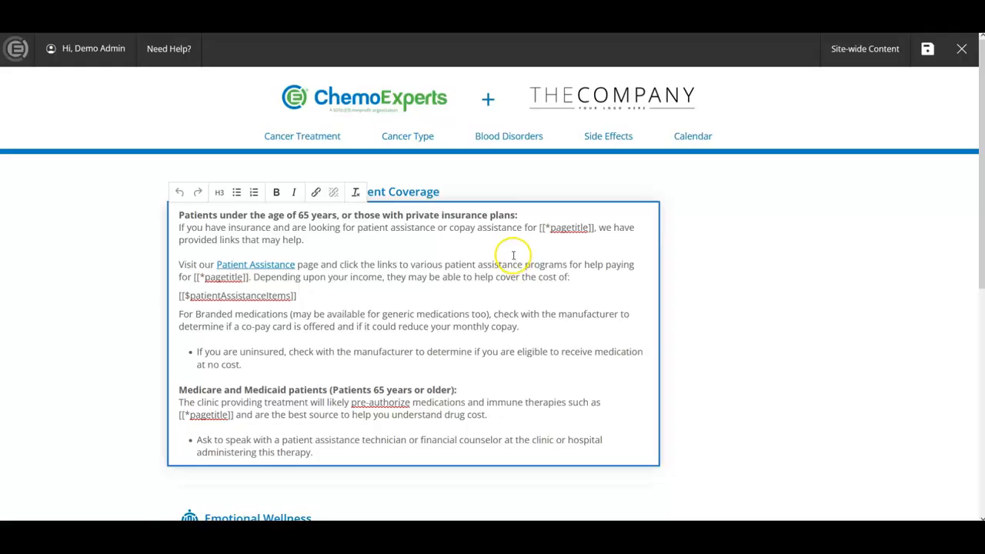
click(540, 228)
drag(540, 227, 593, 223)
drag(248, 277, 192, 278)
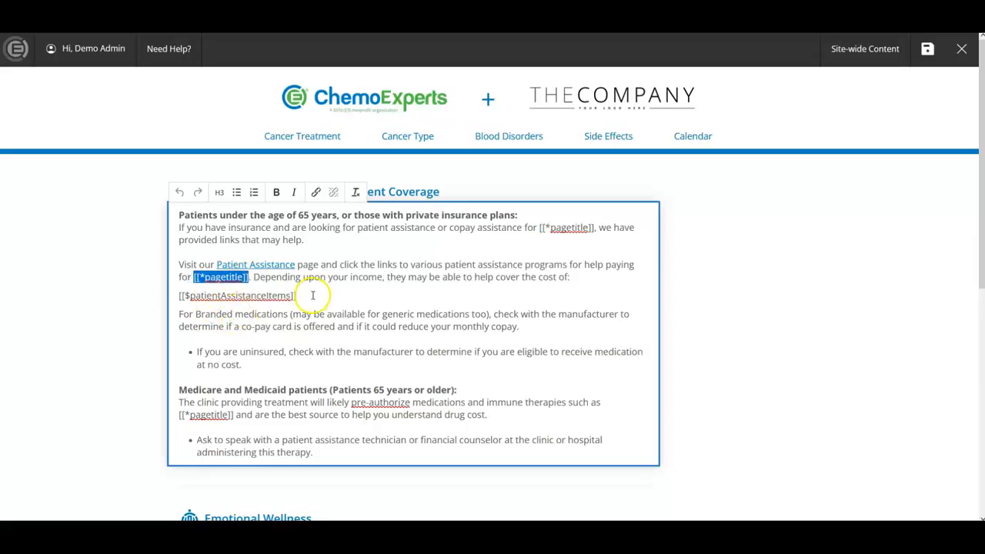
click(313, 295)
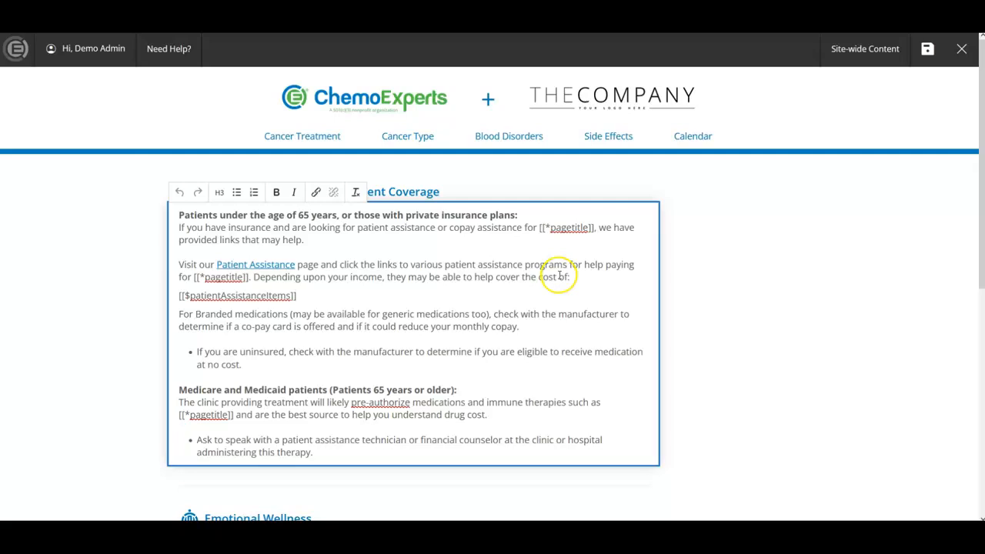
scroll(554, 316, down, 3)
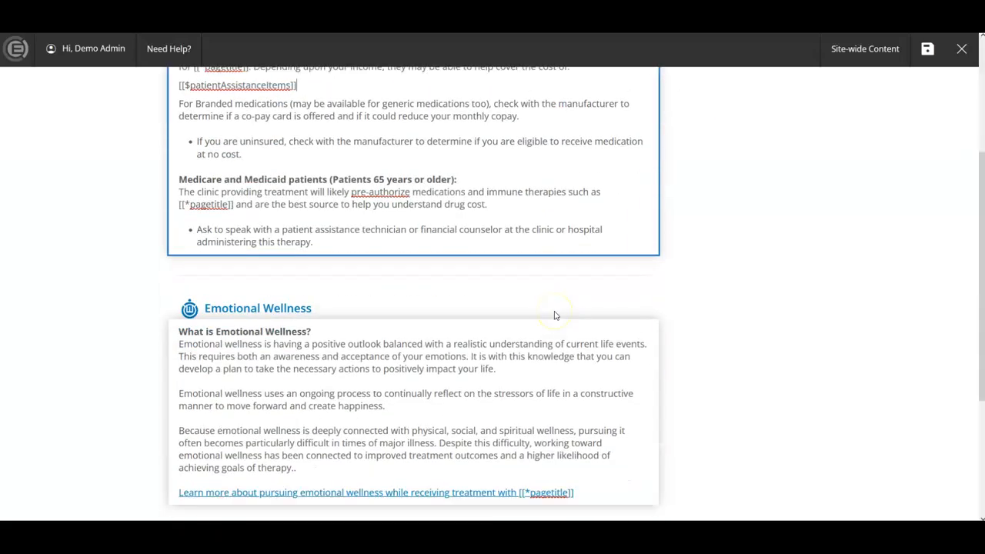
scroll(577, 331, up, 3)
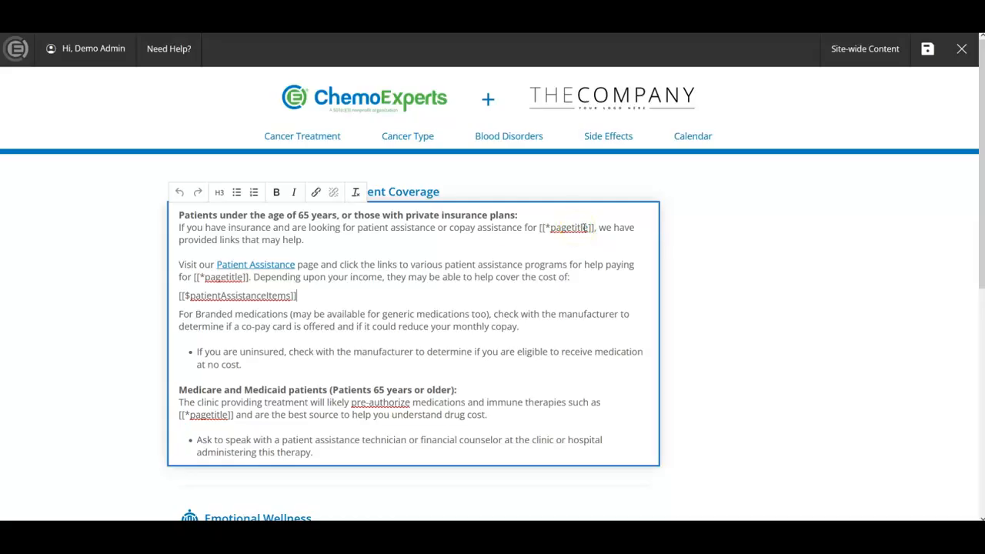
- Leave the Patient Assistance text block and log out of the demo admin account
click(97, 126)
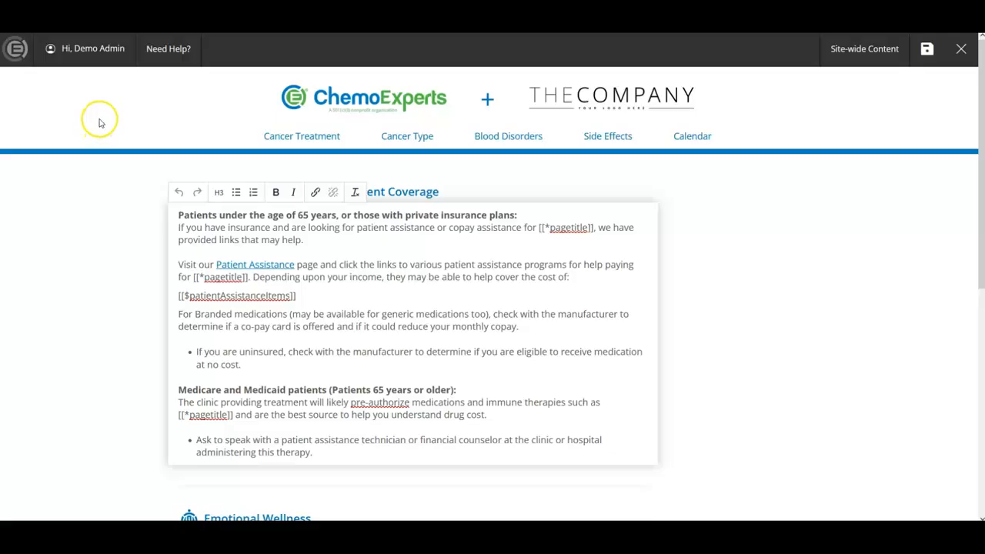
click(88, 47)
click(86, 123)
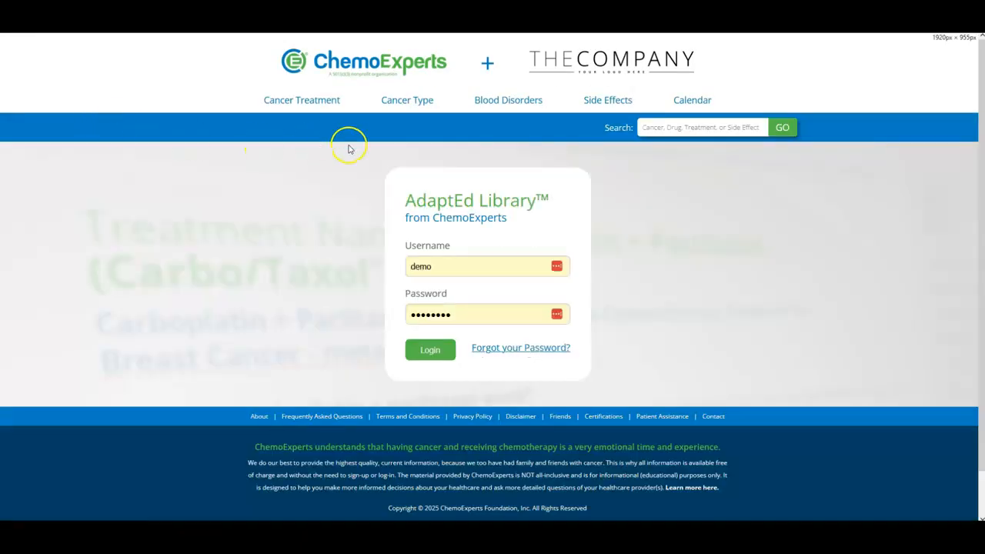